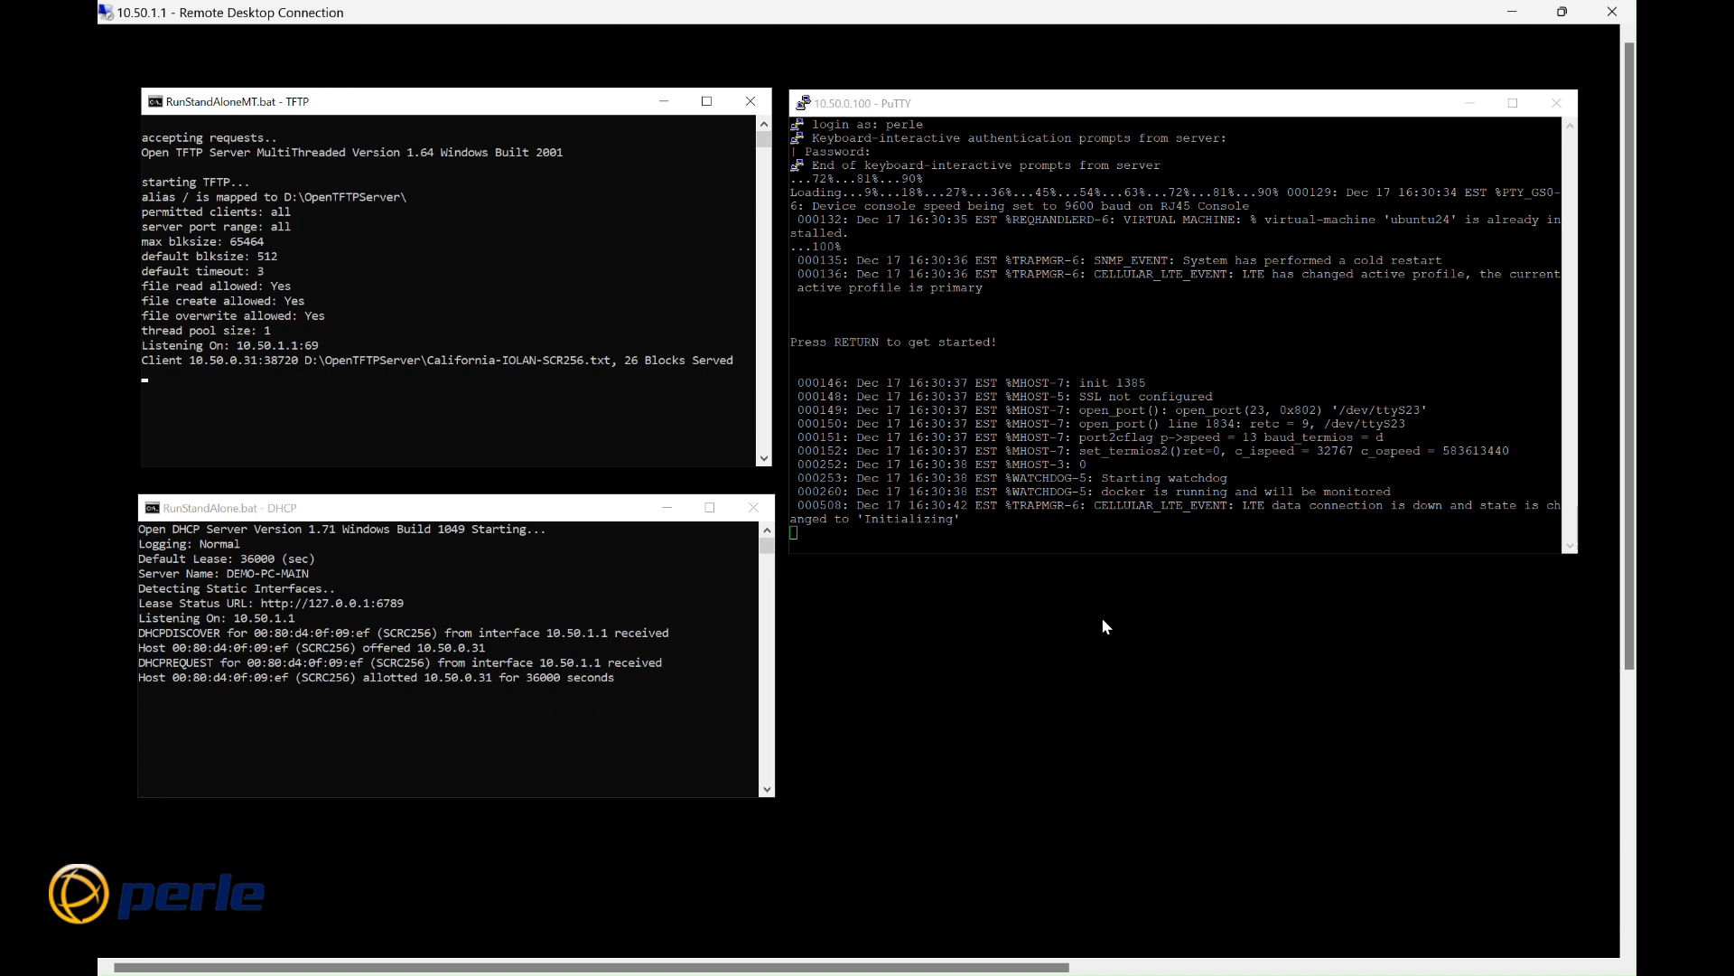
Step: Start the console session in the PuTTY window connected to 10.50.0.100
{"action": "left_click", "coordinate": [817, 535]}
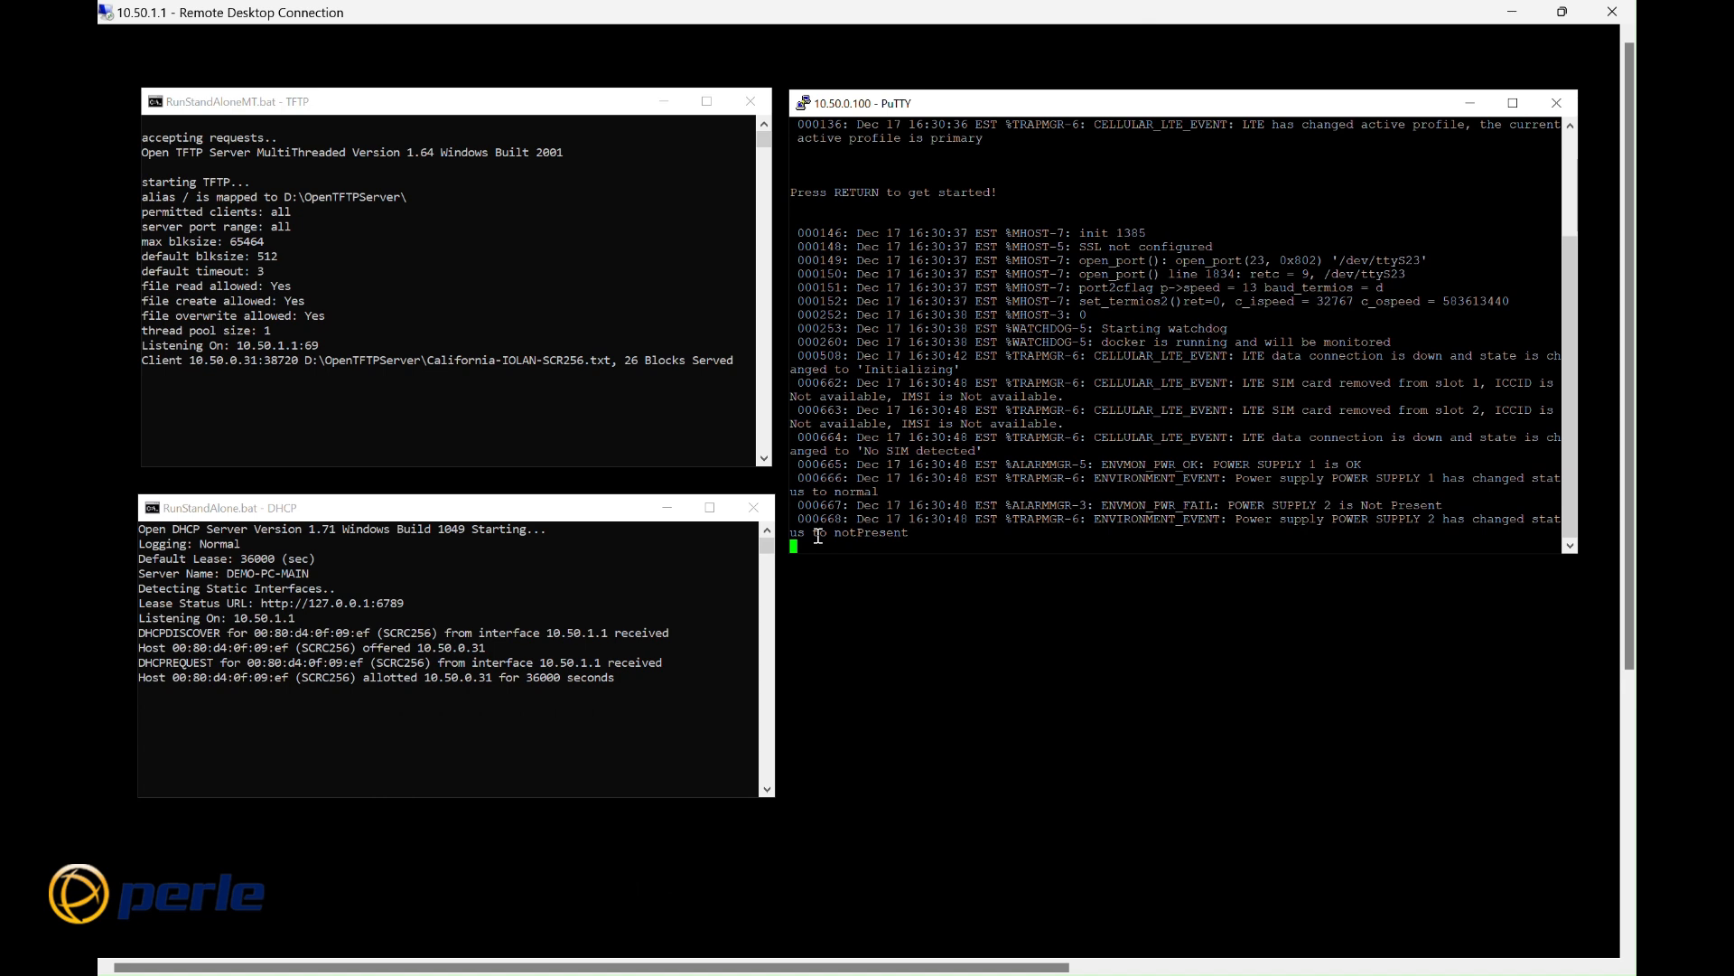
{"action": "key", "text": "Return"}
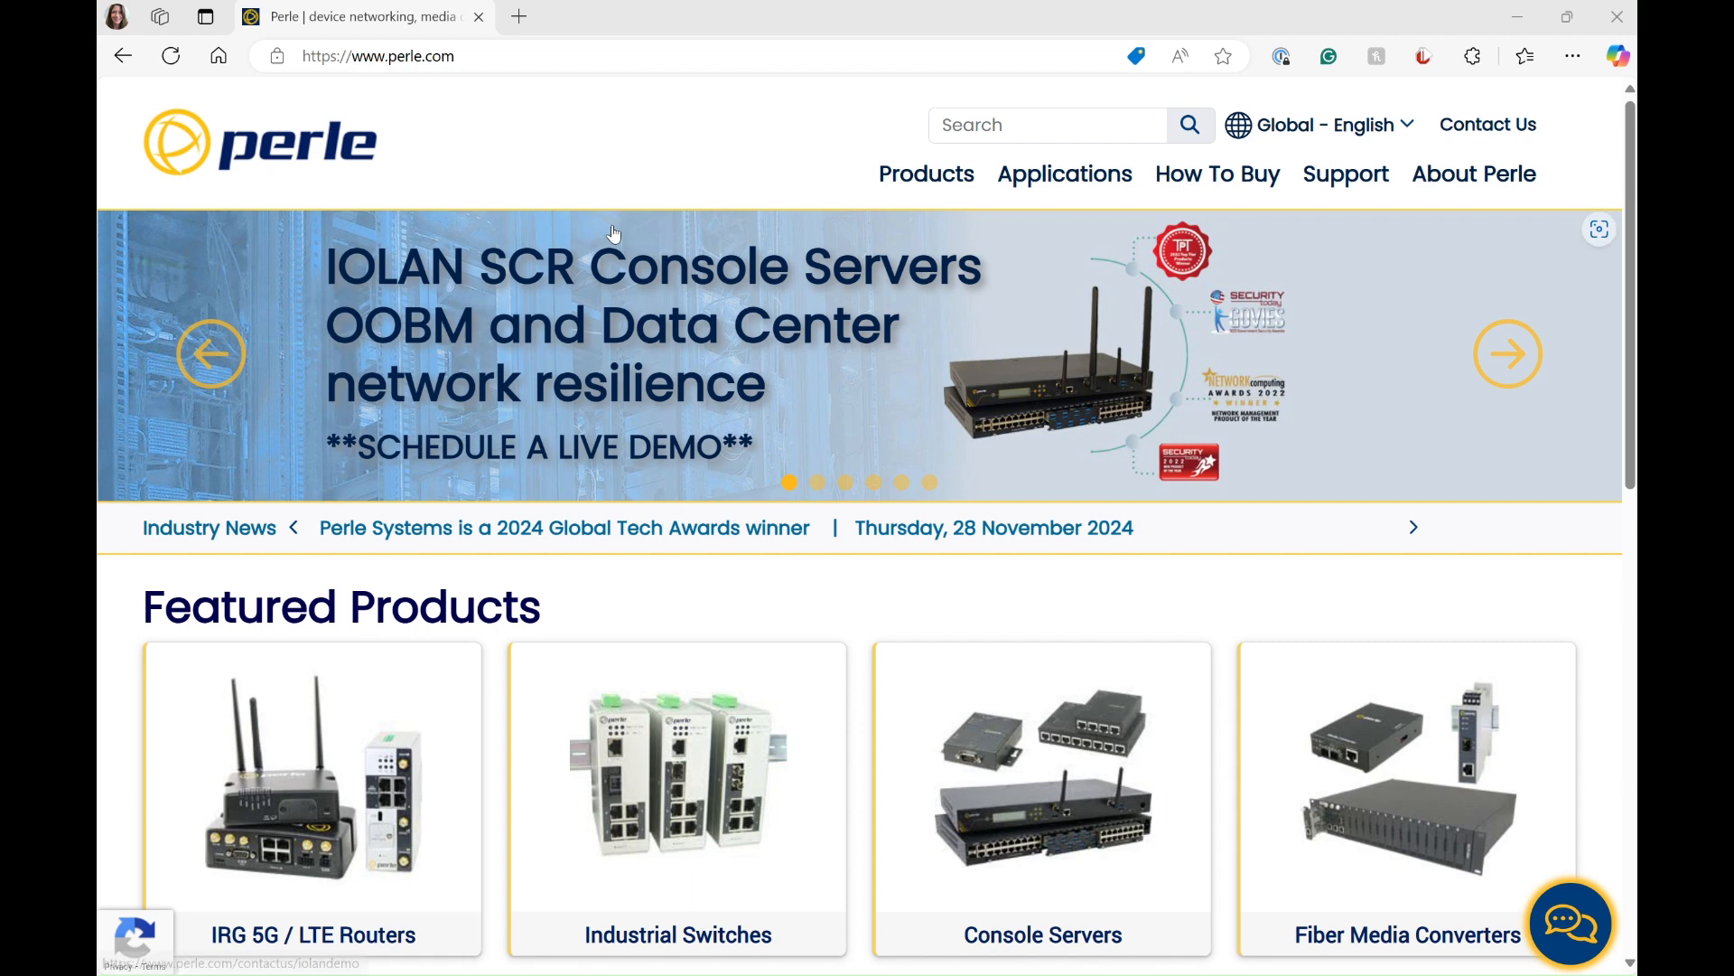
Step: Switch to the web browser and open the console server's management page at 10.50.0.31
{"action": "left_click", "coordinate": [519, 56]}
{"action": "type", "text": "10"}
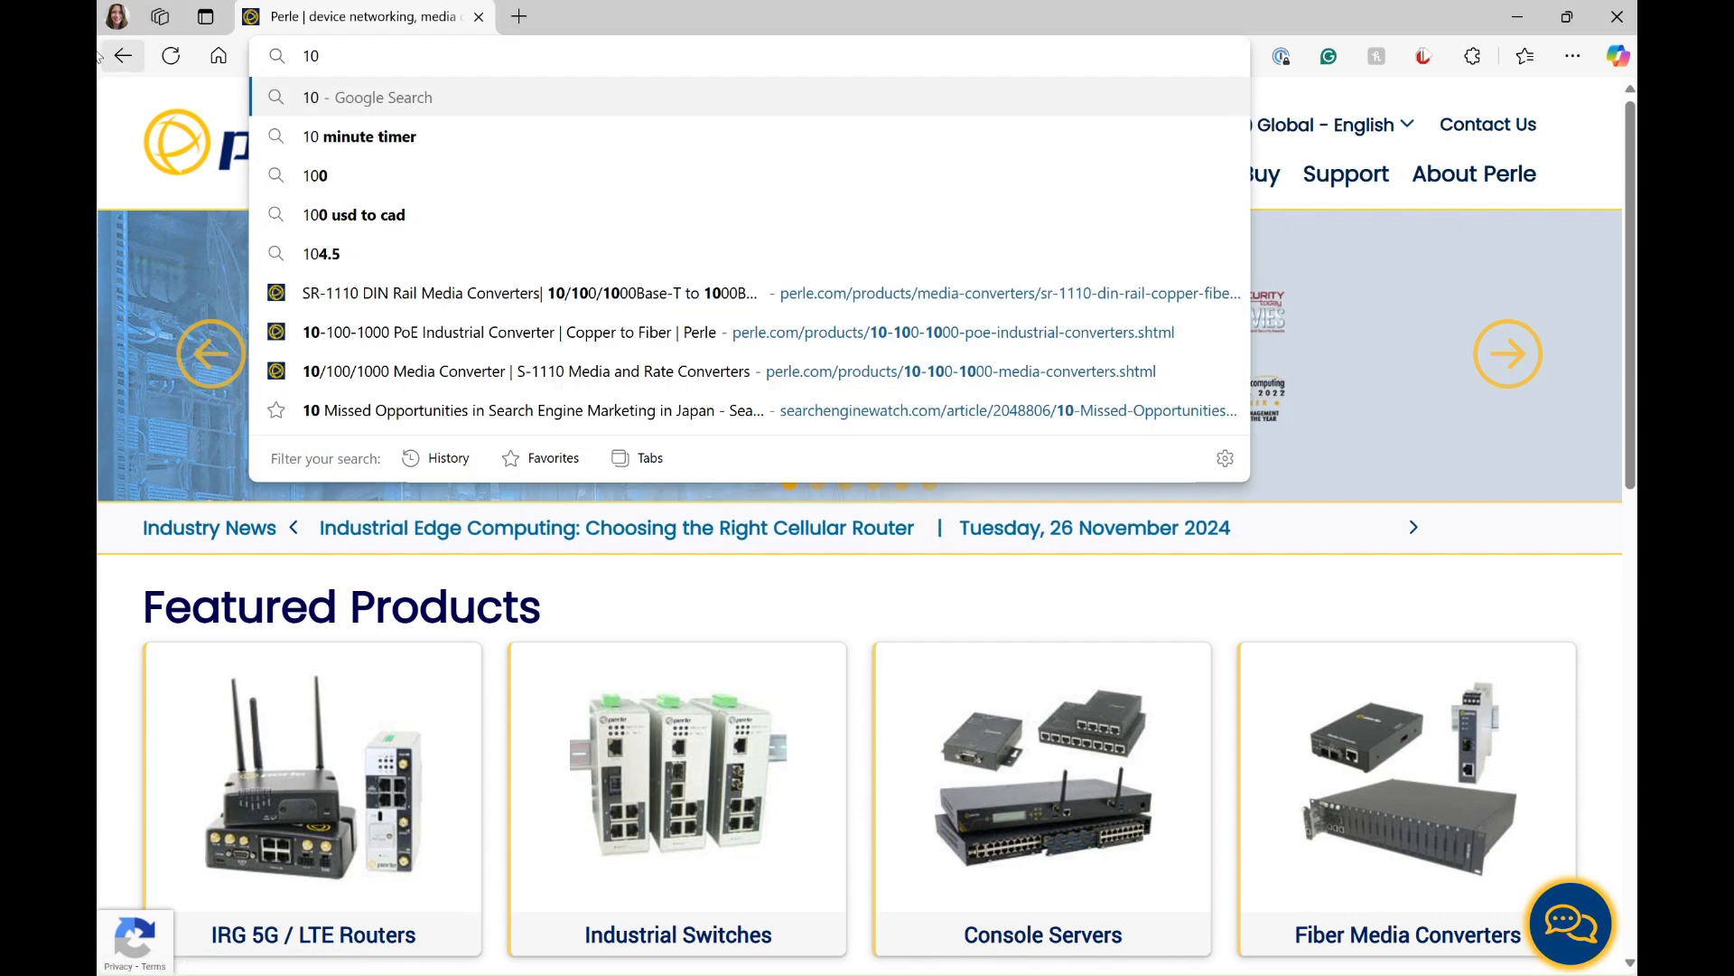
{"action": "type", "text": "."}
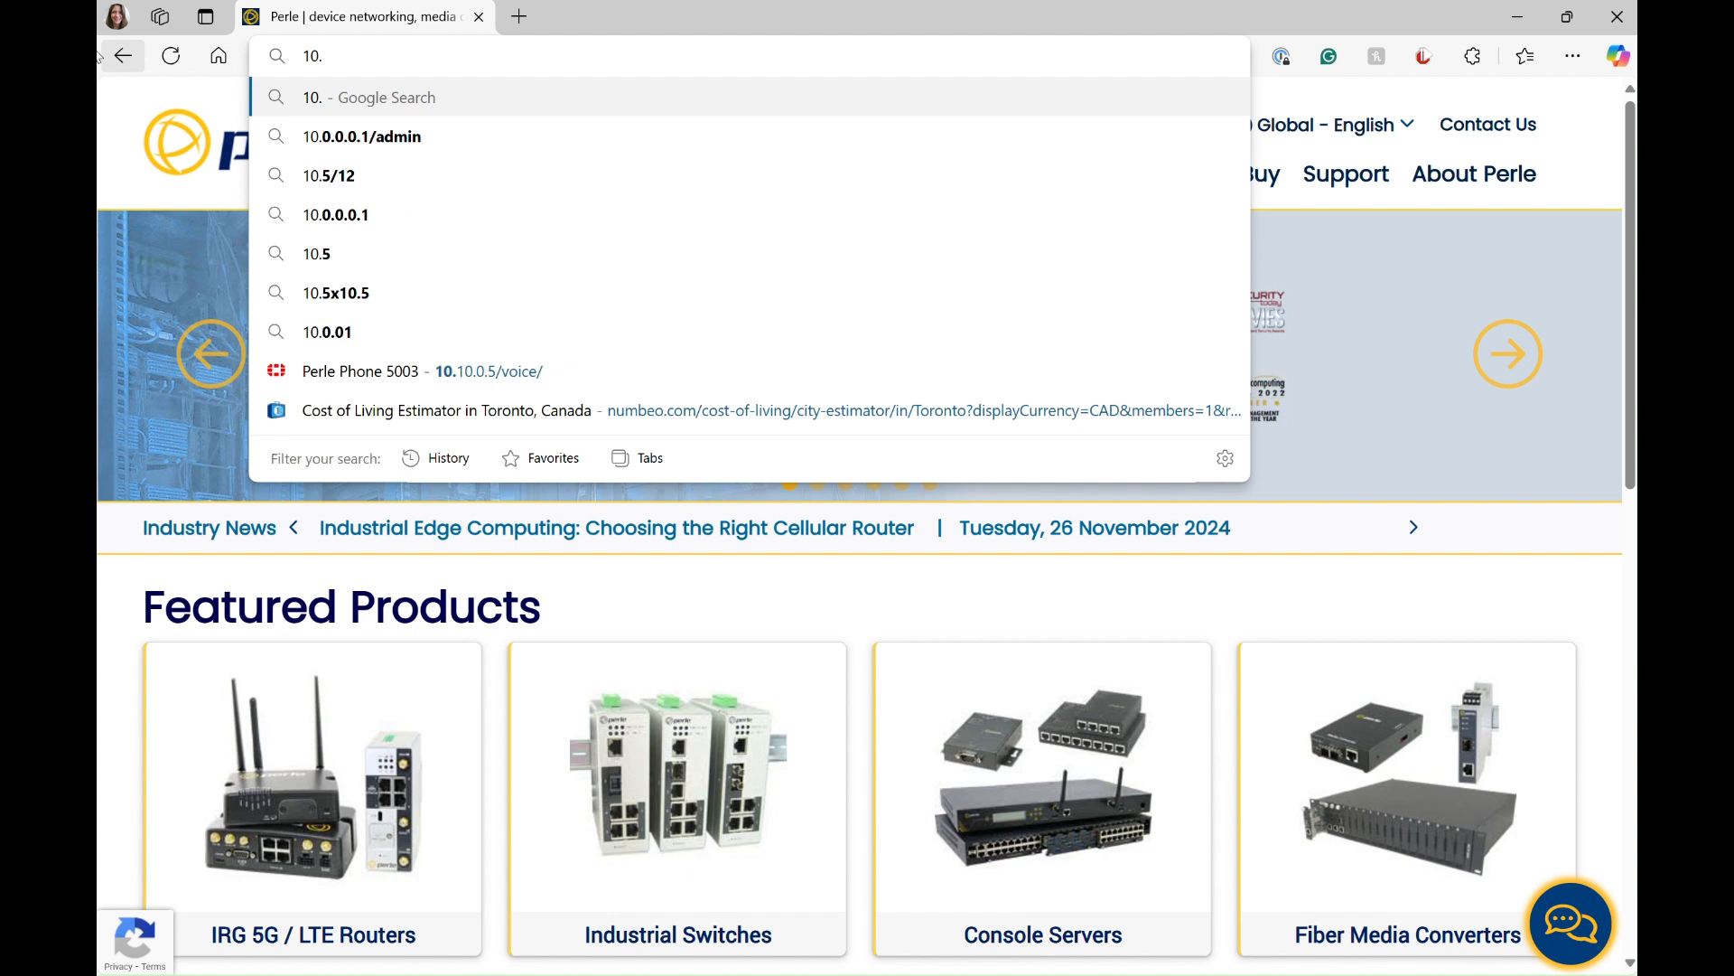
{"action": "type", "text": "50"}
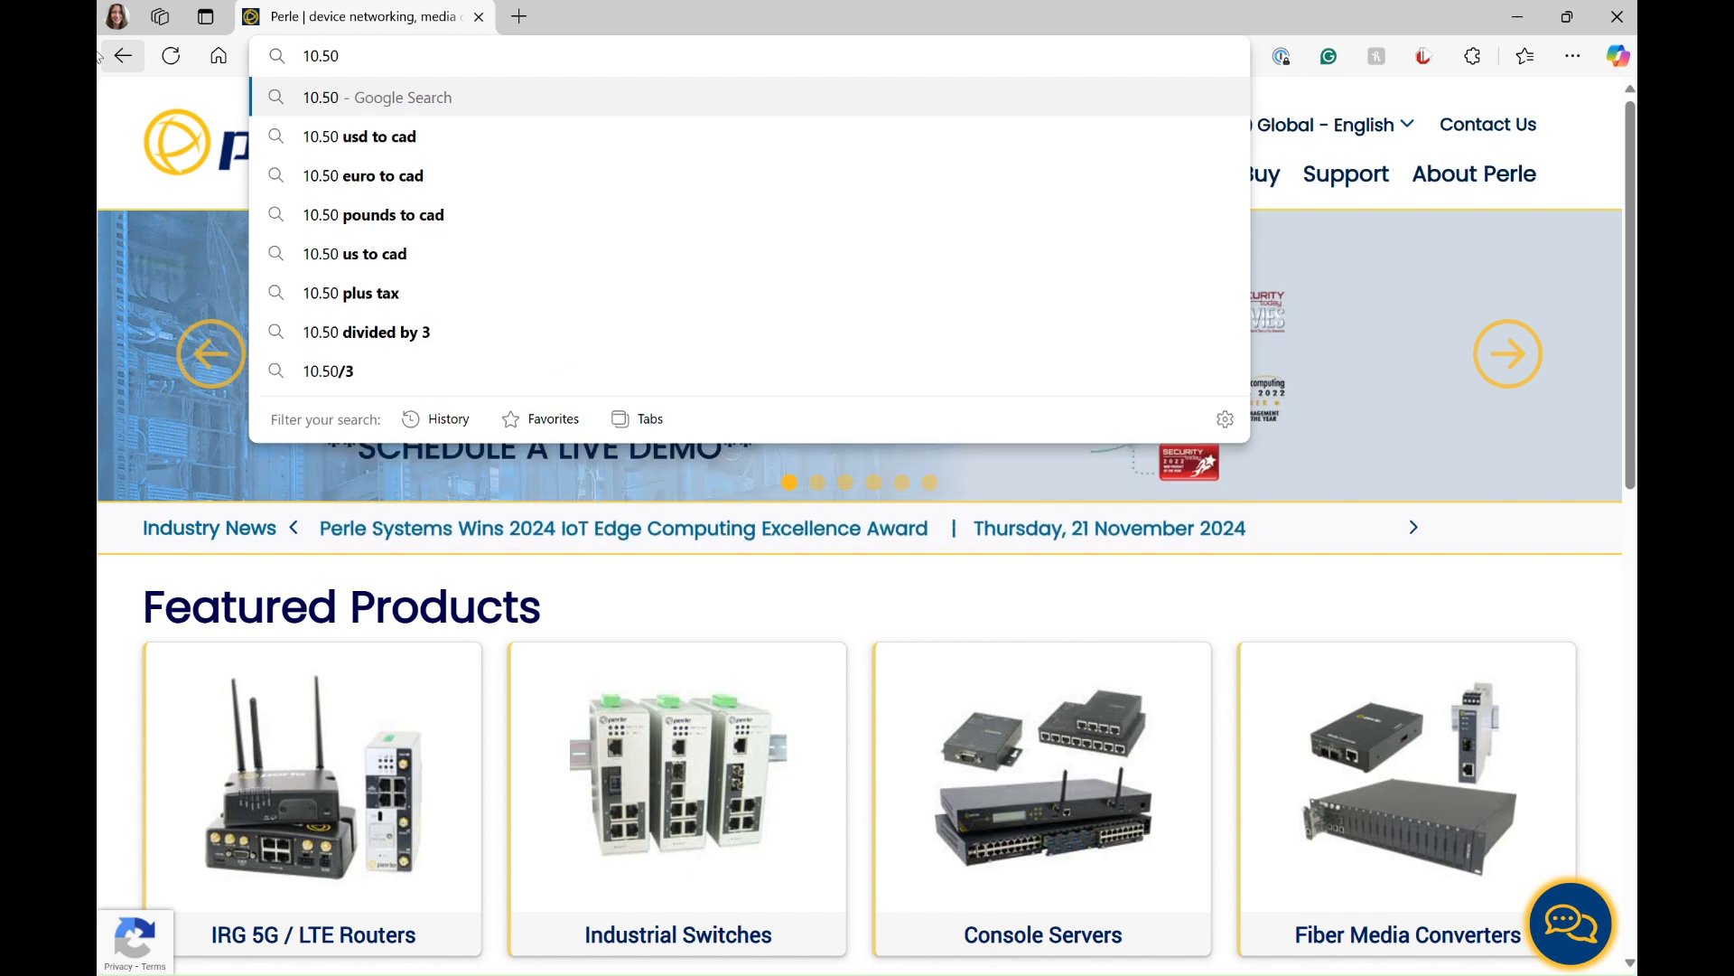
{"action": "type", "text": ".0"}
{"action": "type", "text": ".31"}
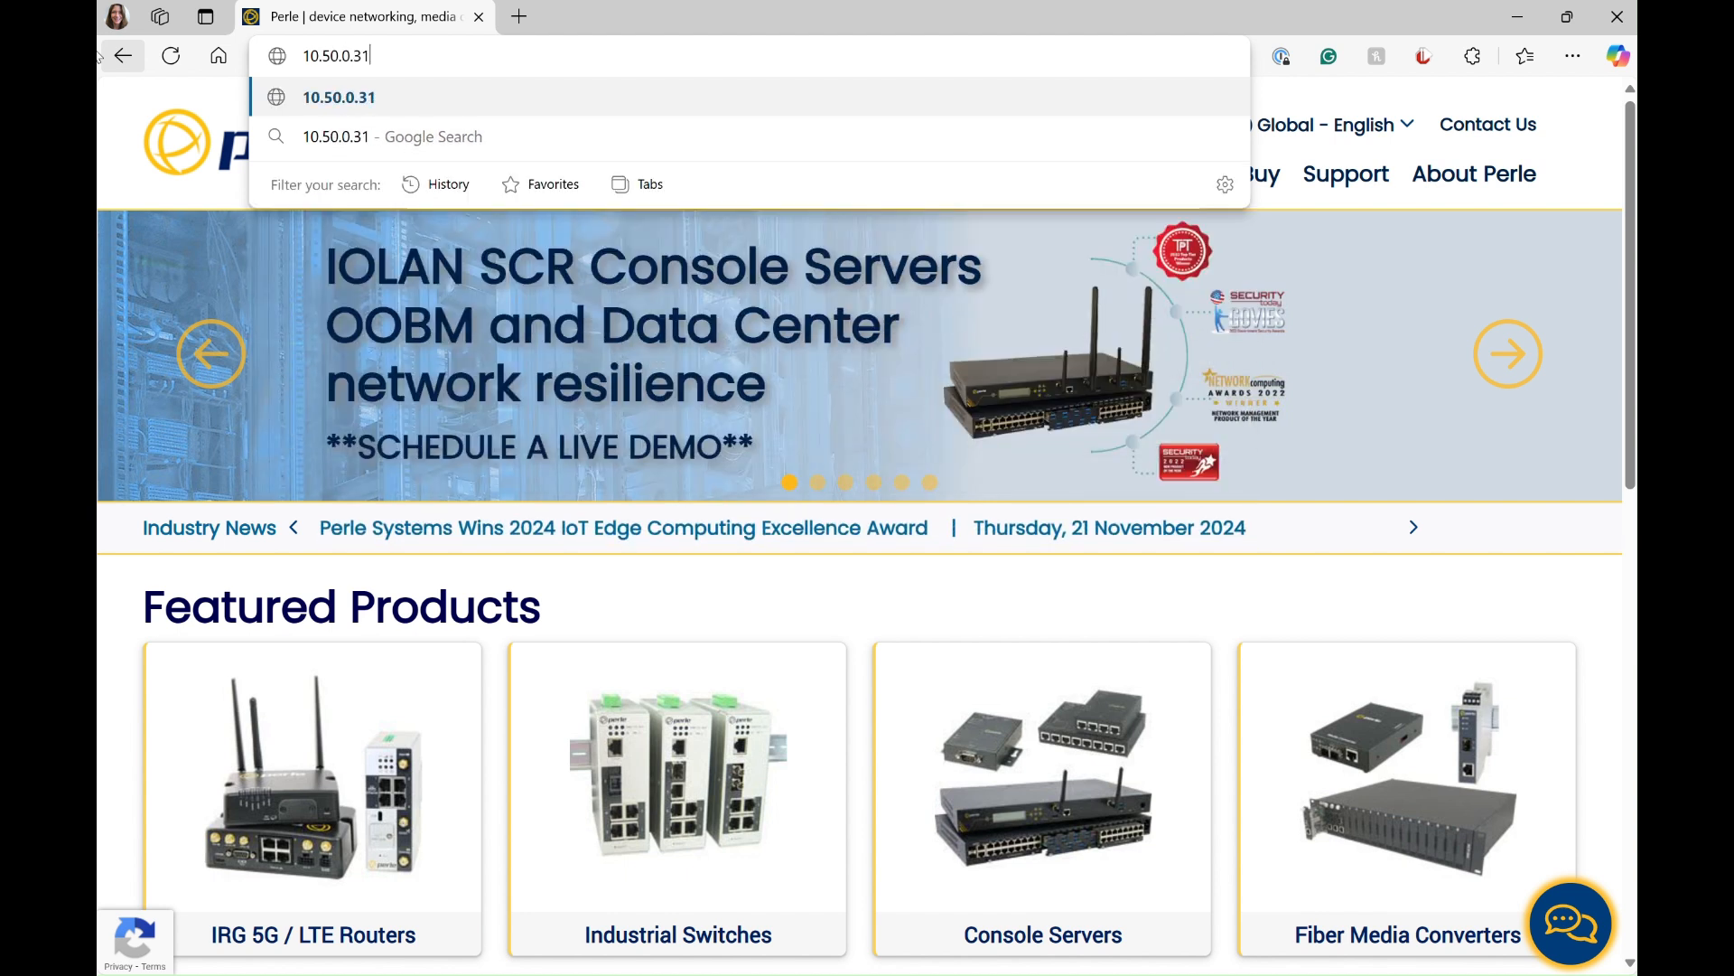
{"action": "key", "text": "Return"}
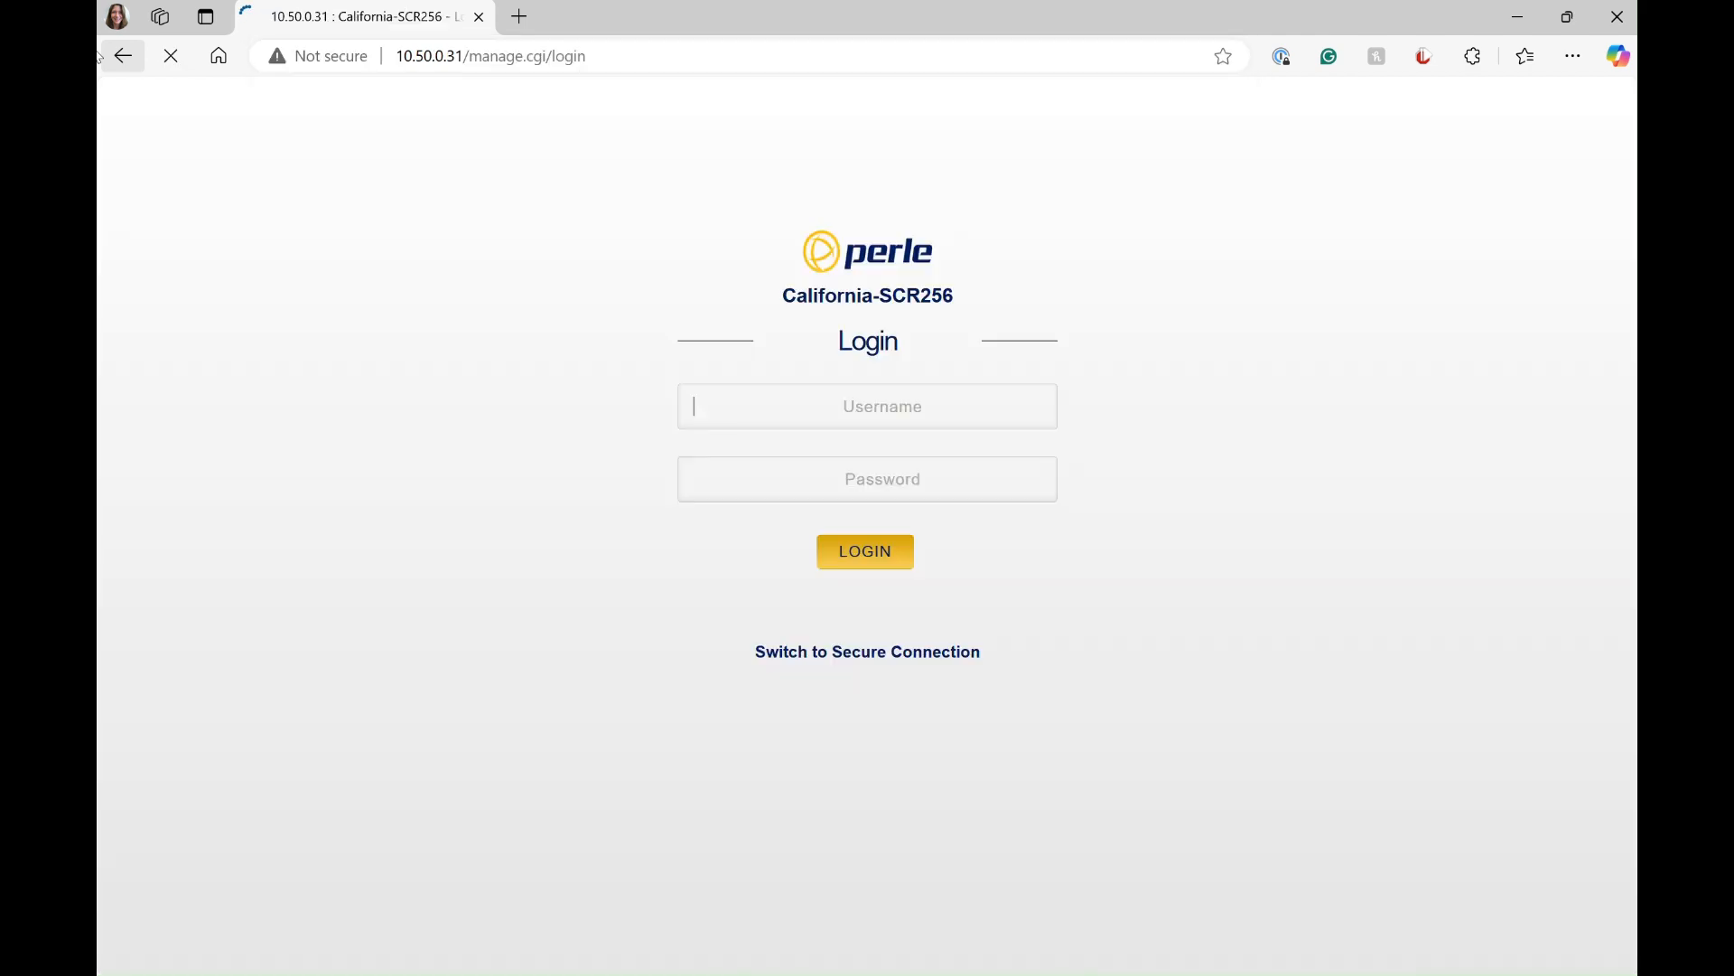
Step: Log in to California-SCR256 with the username perle and the account password
{"action": "type", "text": "perle"}
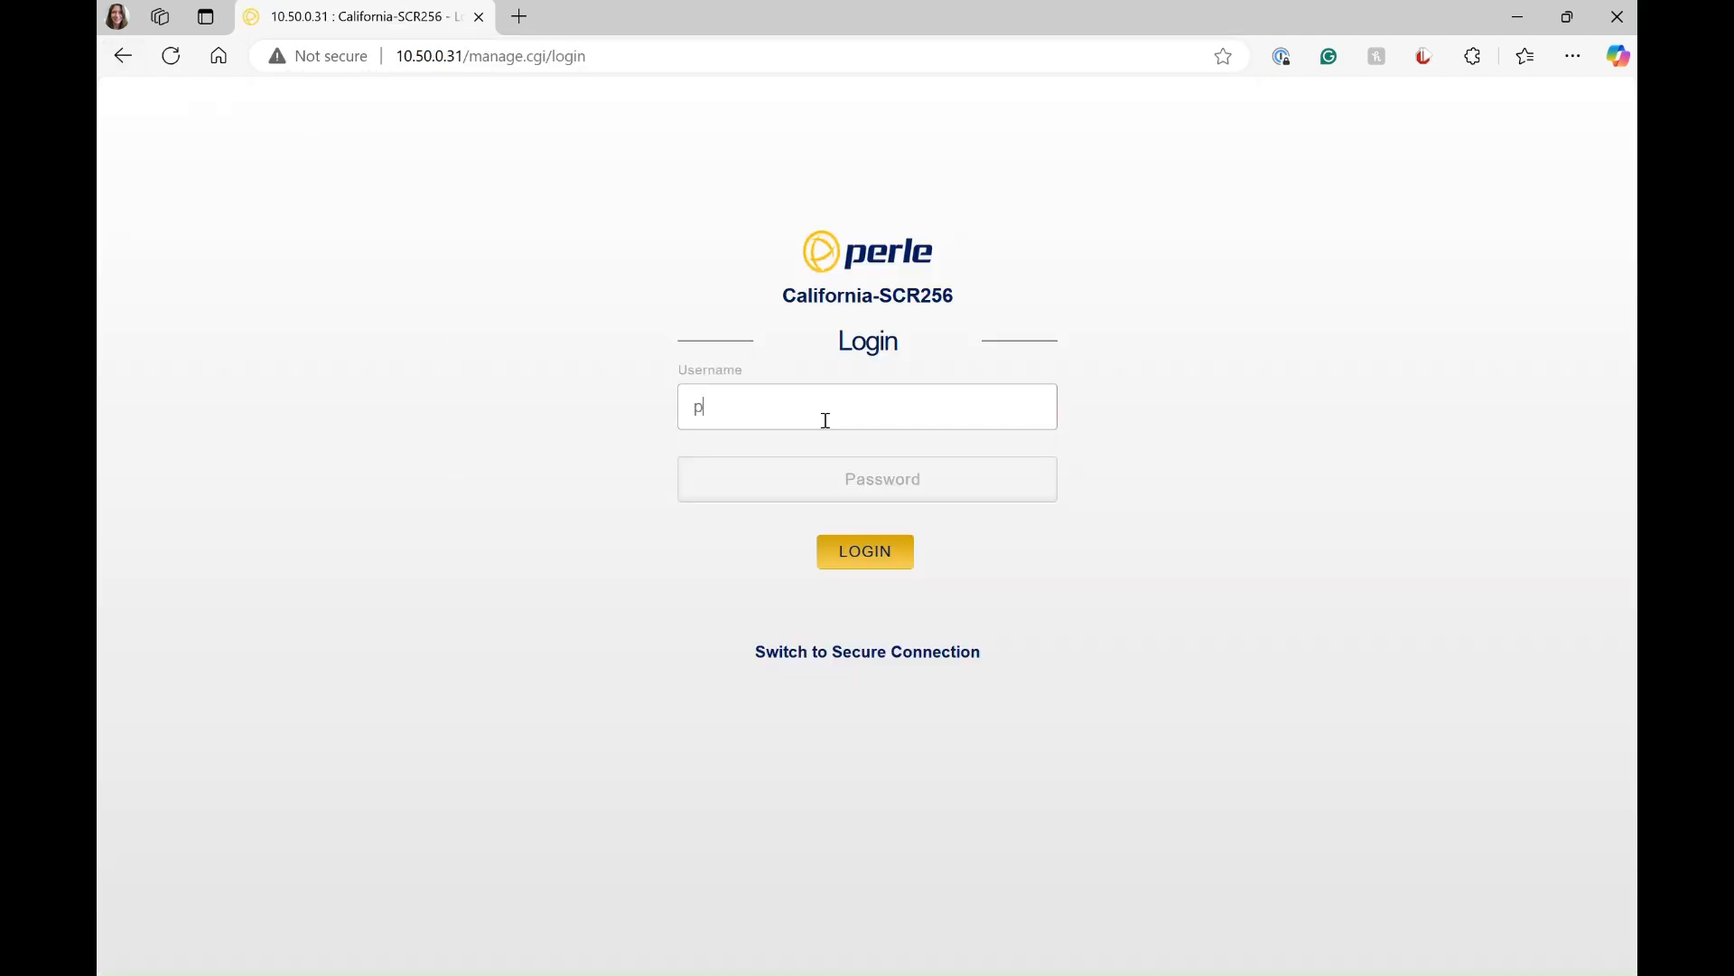
{"action": "left_click", "coordinate": [831, 493]}
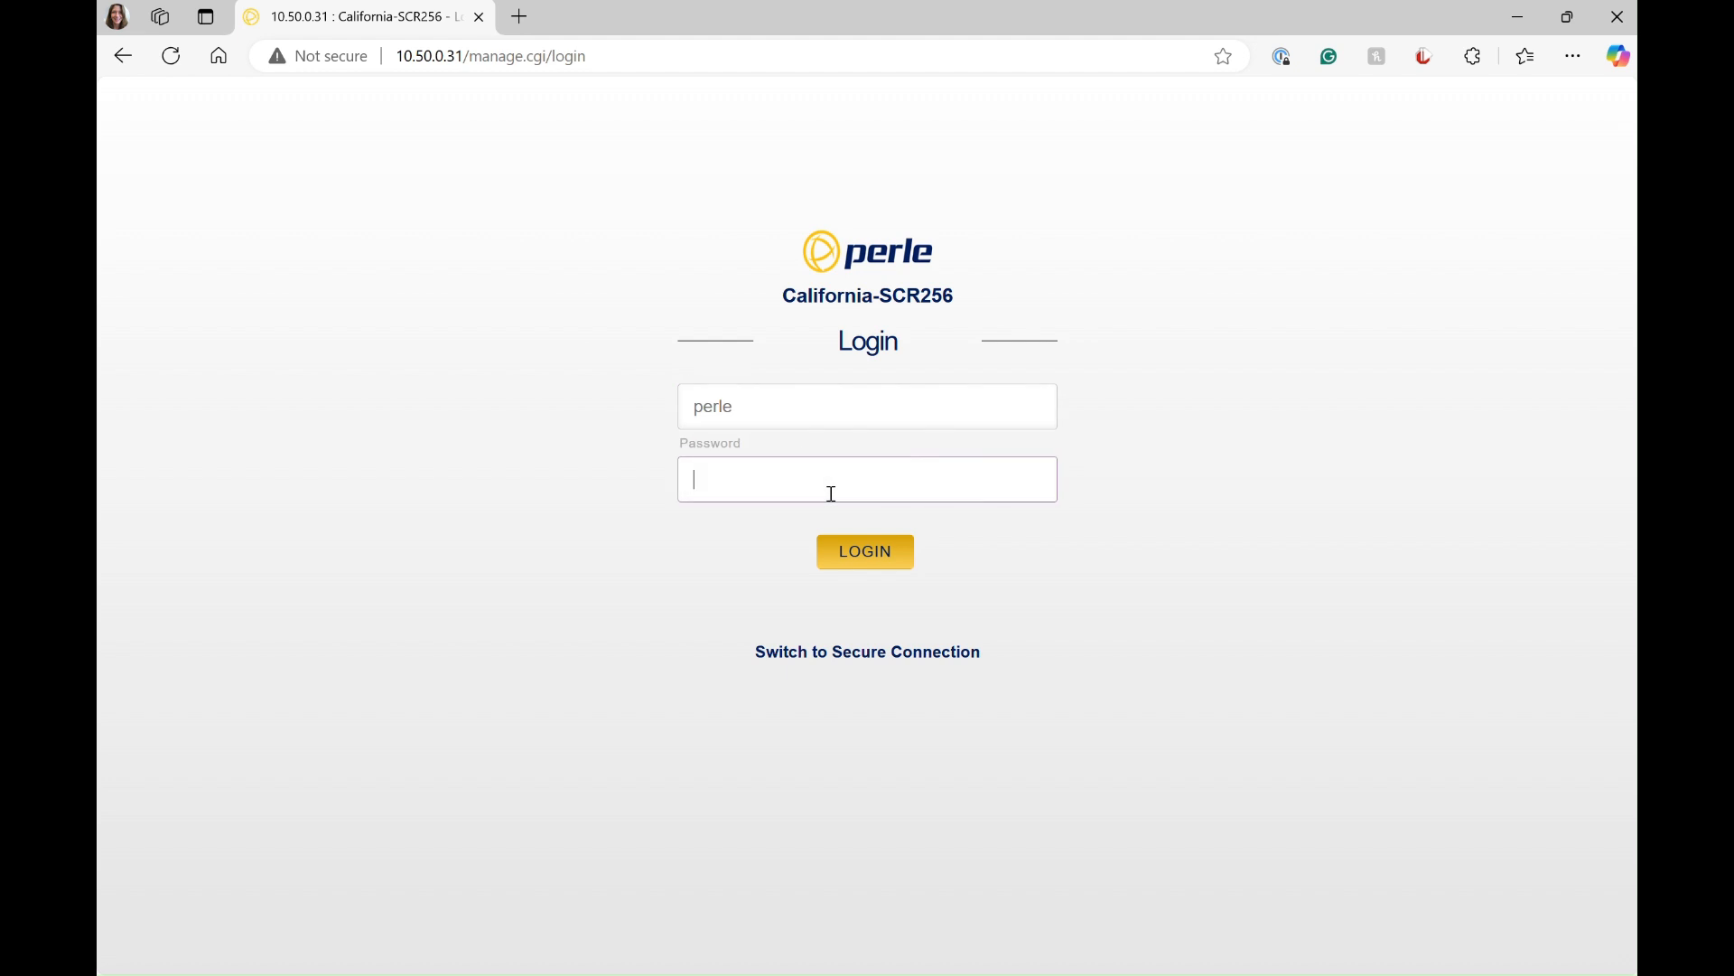
{"action": "type", "text": "perle"}
{"action": "left_click", "coordinate": [823, 553]}
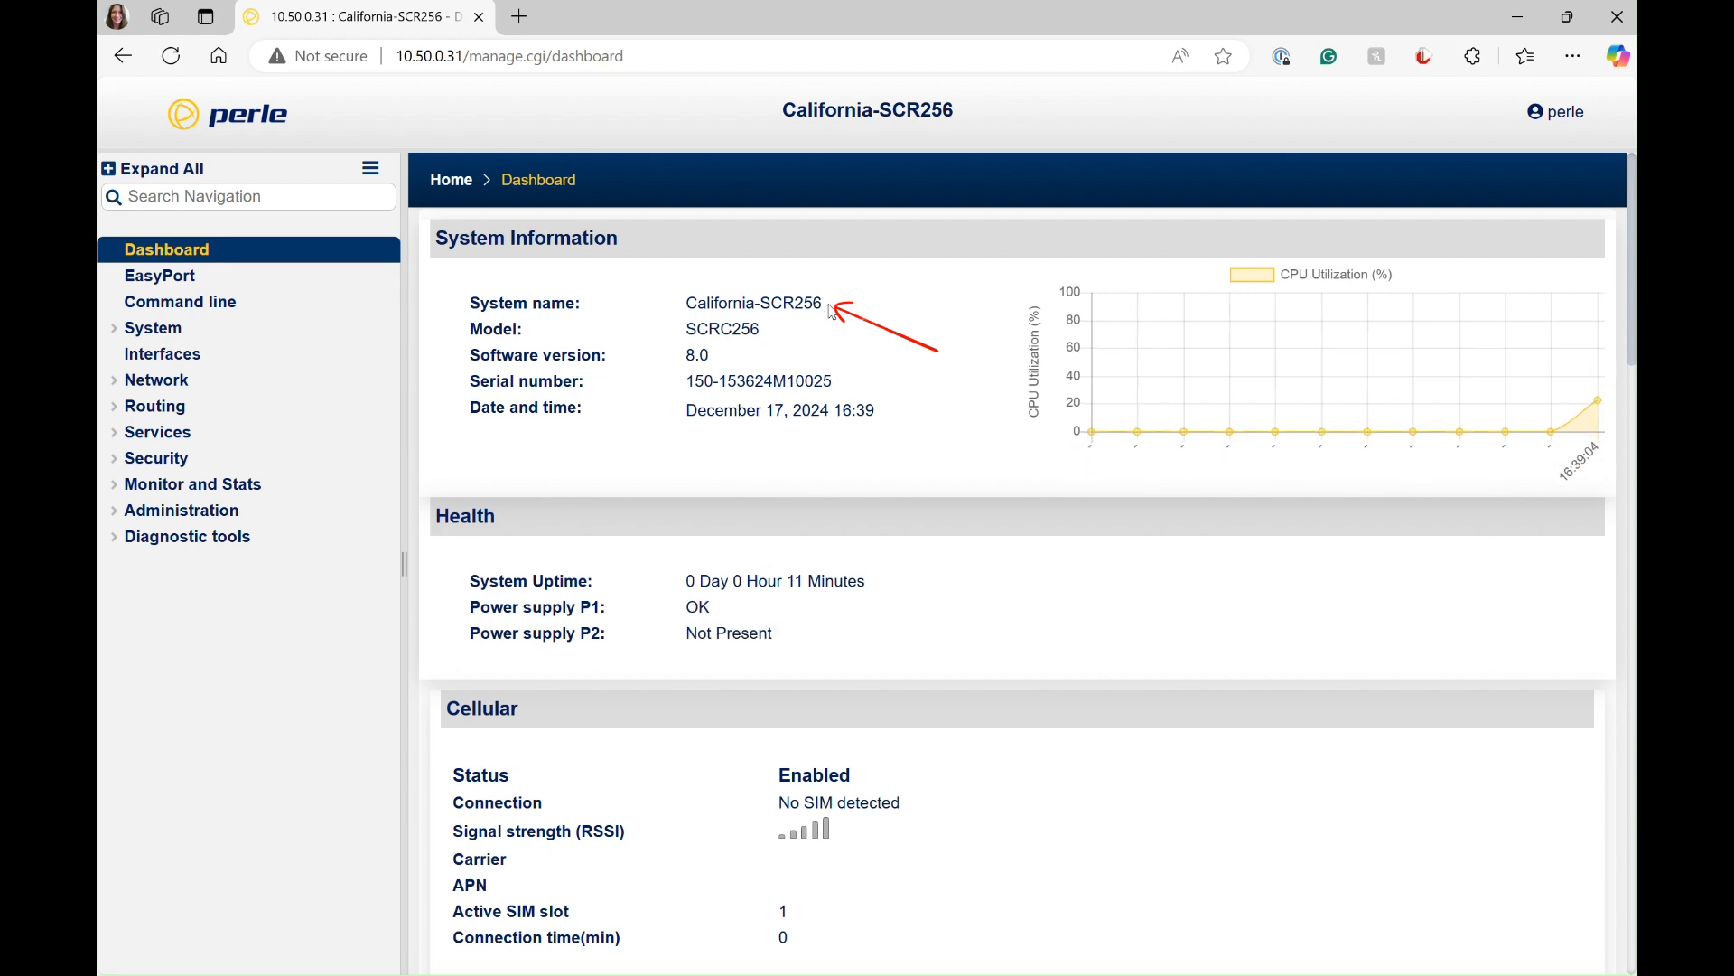
Step: Review the dashboard's system, health and cellular information and the status of the Ethernet, bridge, OpenVPN and SFP interfaces
{"action": "scroll", "coordinate": [824, 312], "scroll_direction": "down", "scroll_amount": 2}
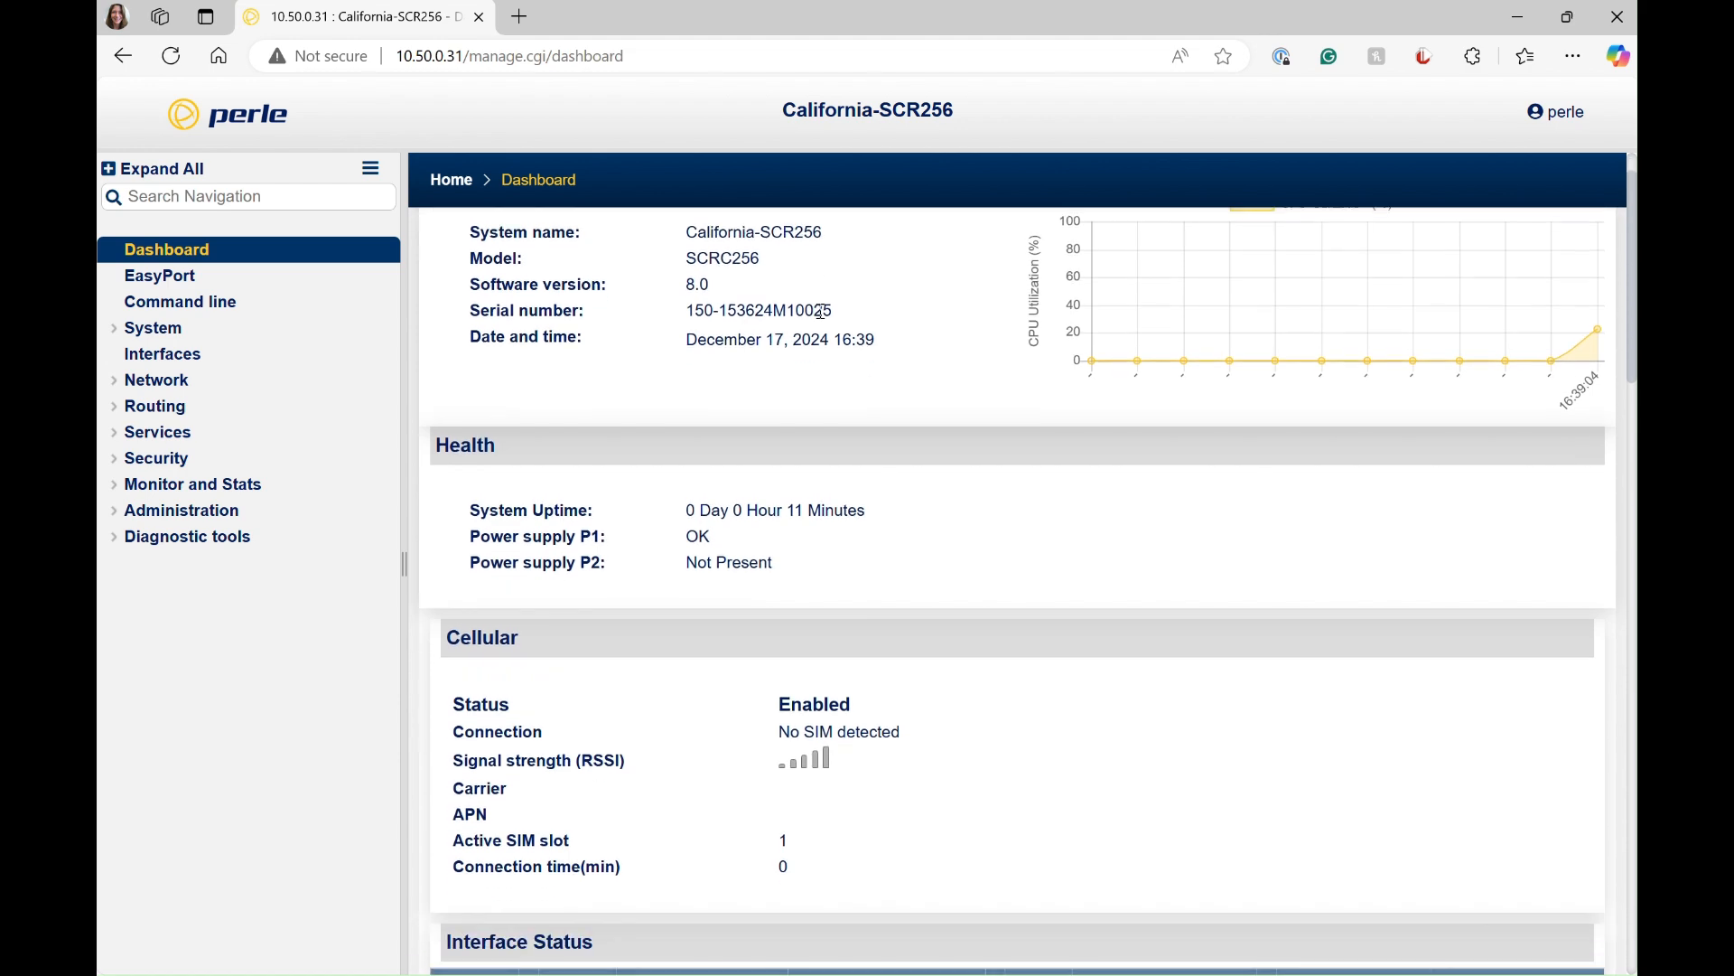
{"action": "scroll", "coordinate": [821, 312], "scroll_direction": "down", "scroll_amount": 6}
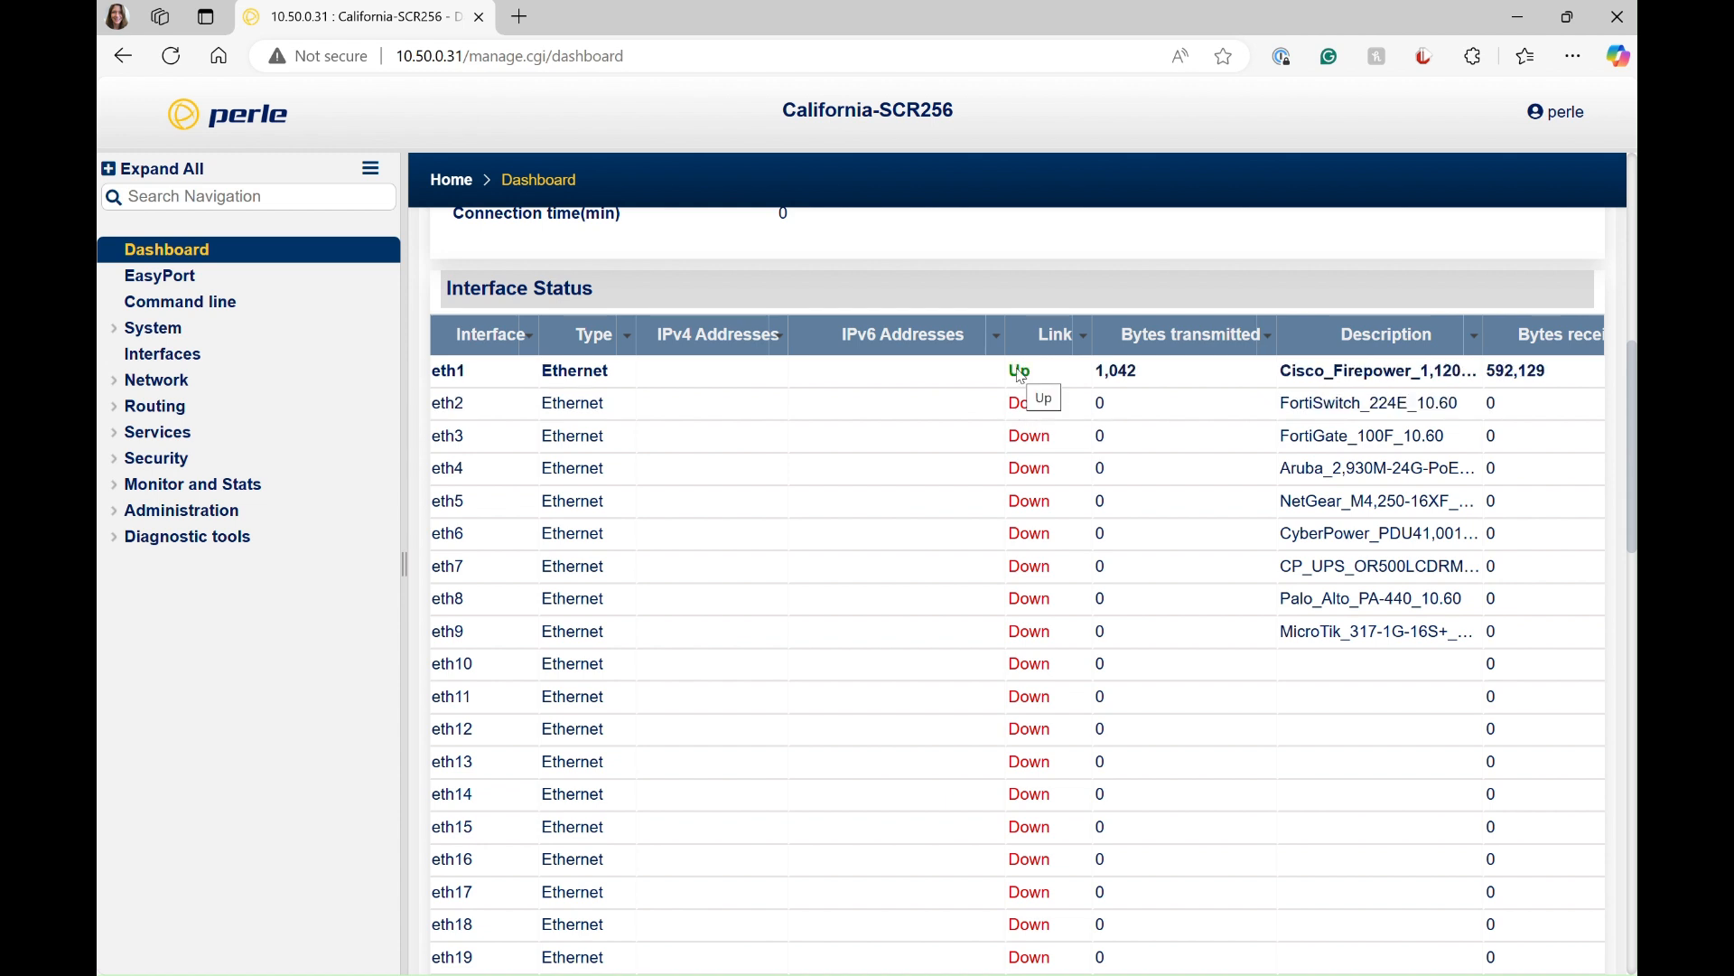
{"action": "scroll", "coordinate": [1021, 420], "scroll_direction": "down", "scroll_amount": 5}
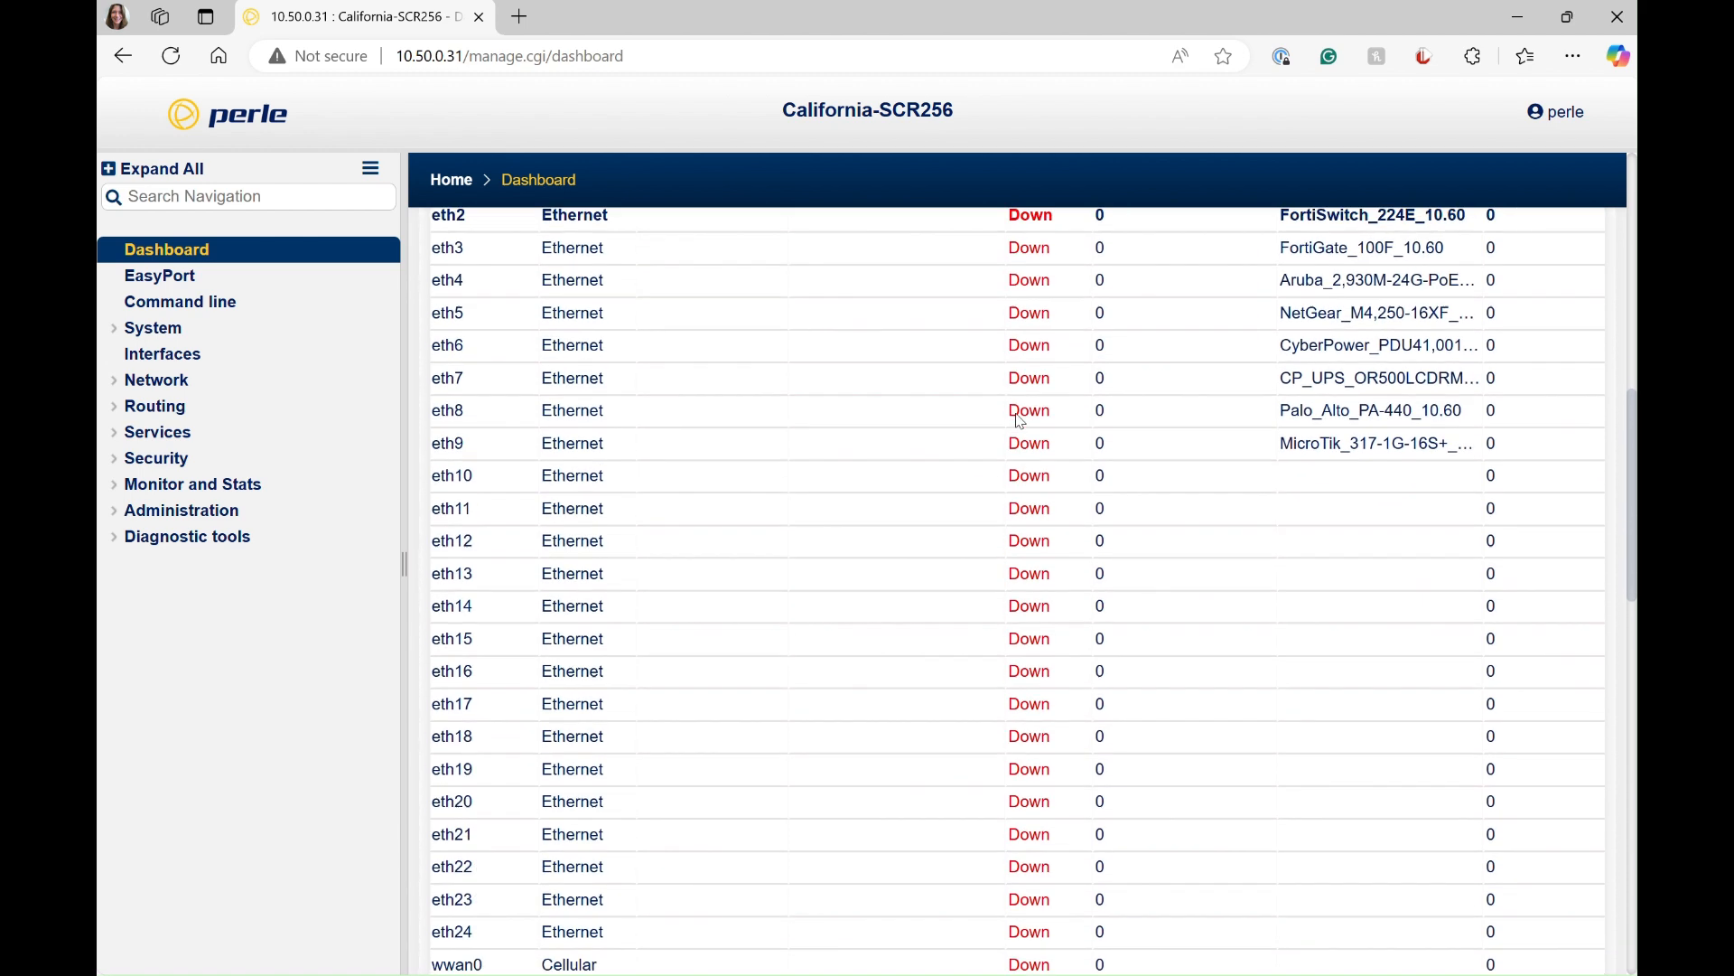
{"action": "scroll", "coordinate": [1019, 422], "scroll_direction": "down", "scroll_amount": 2}
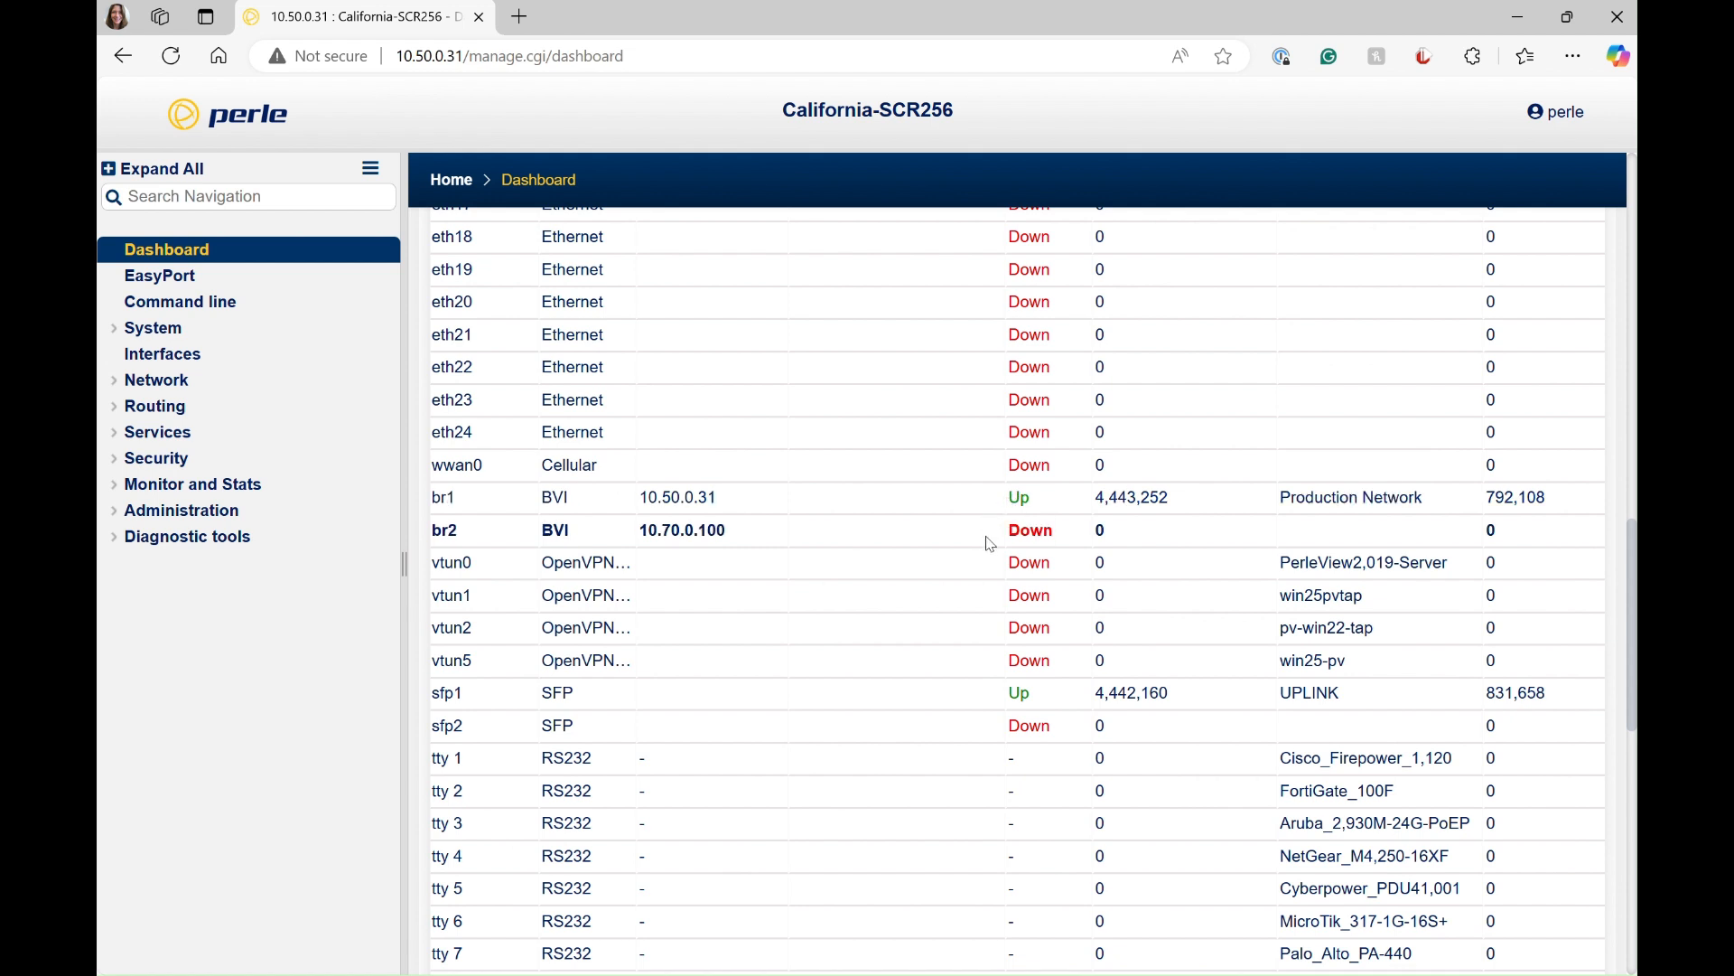
{"action": "scroll", "coordinate": [992, 542], "scroll_direction": "down", "scroll_amount": 1}
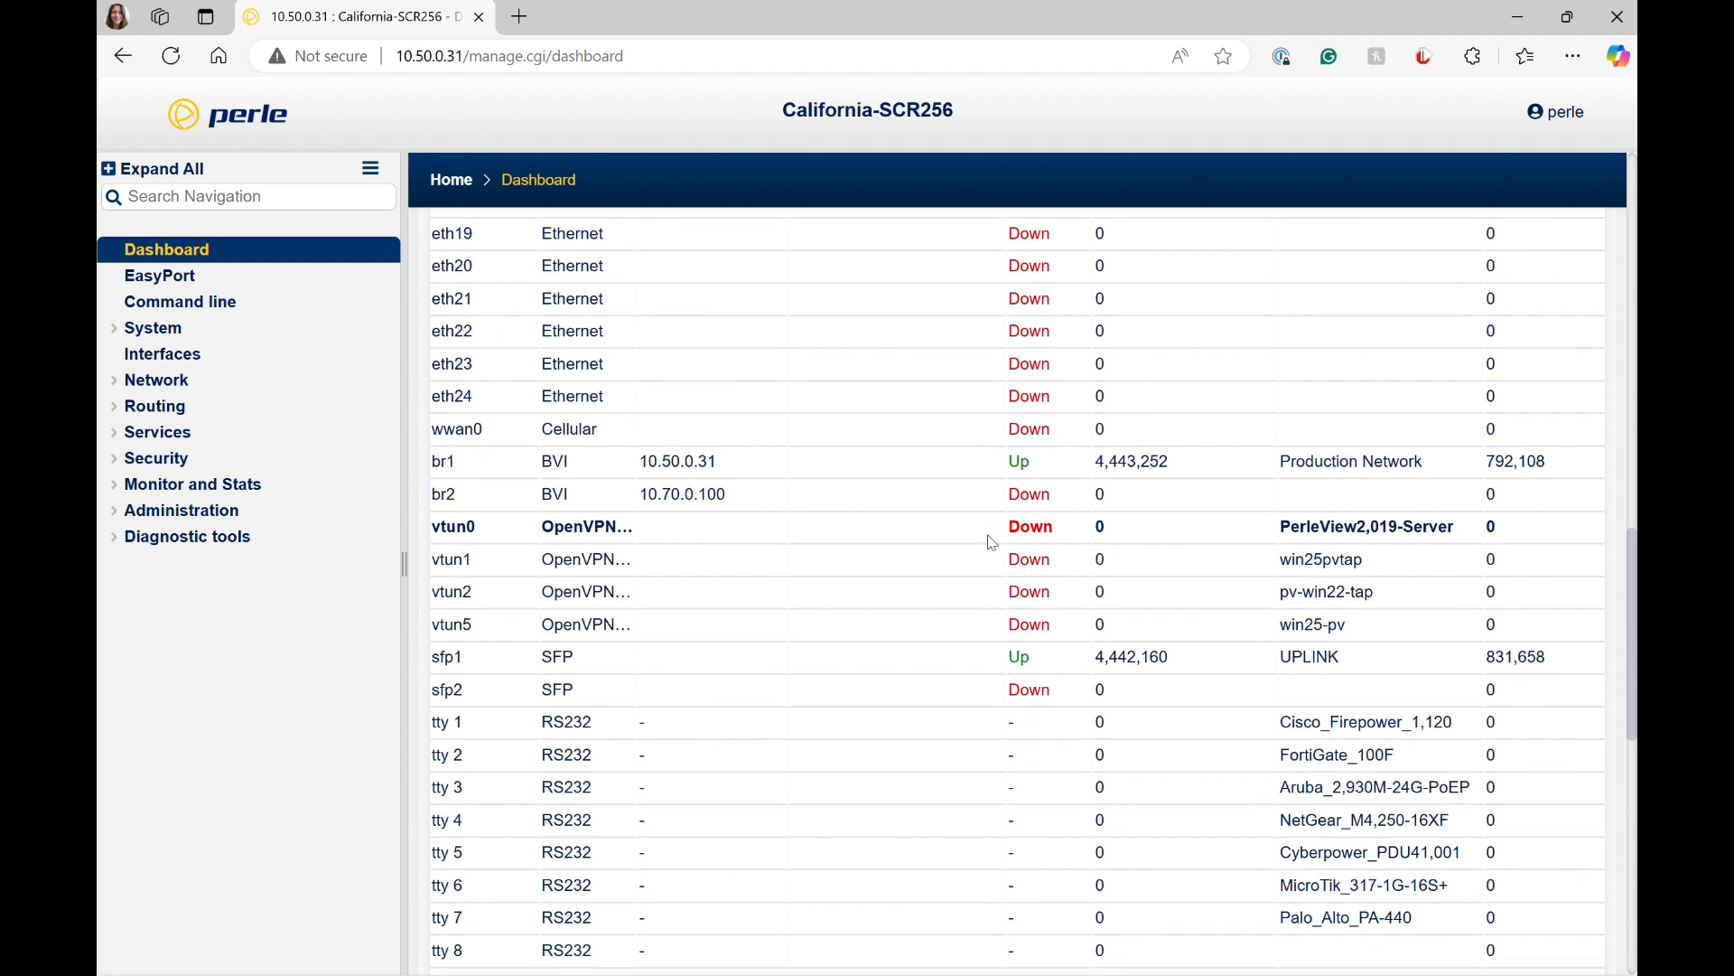
{"action": "scroll", "coordinate": [992, 542], "scroll_direction": "down", "scroll_amount": 1}
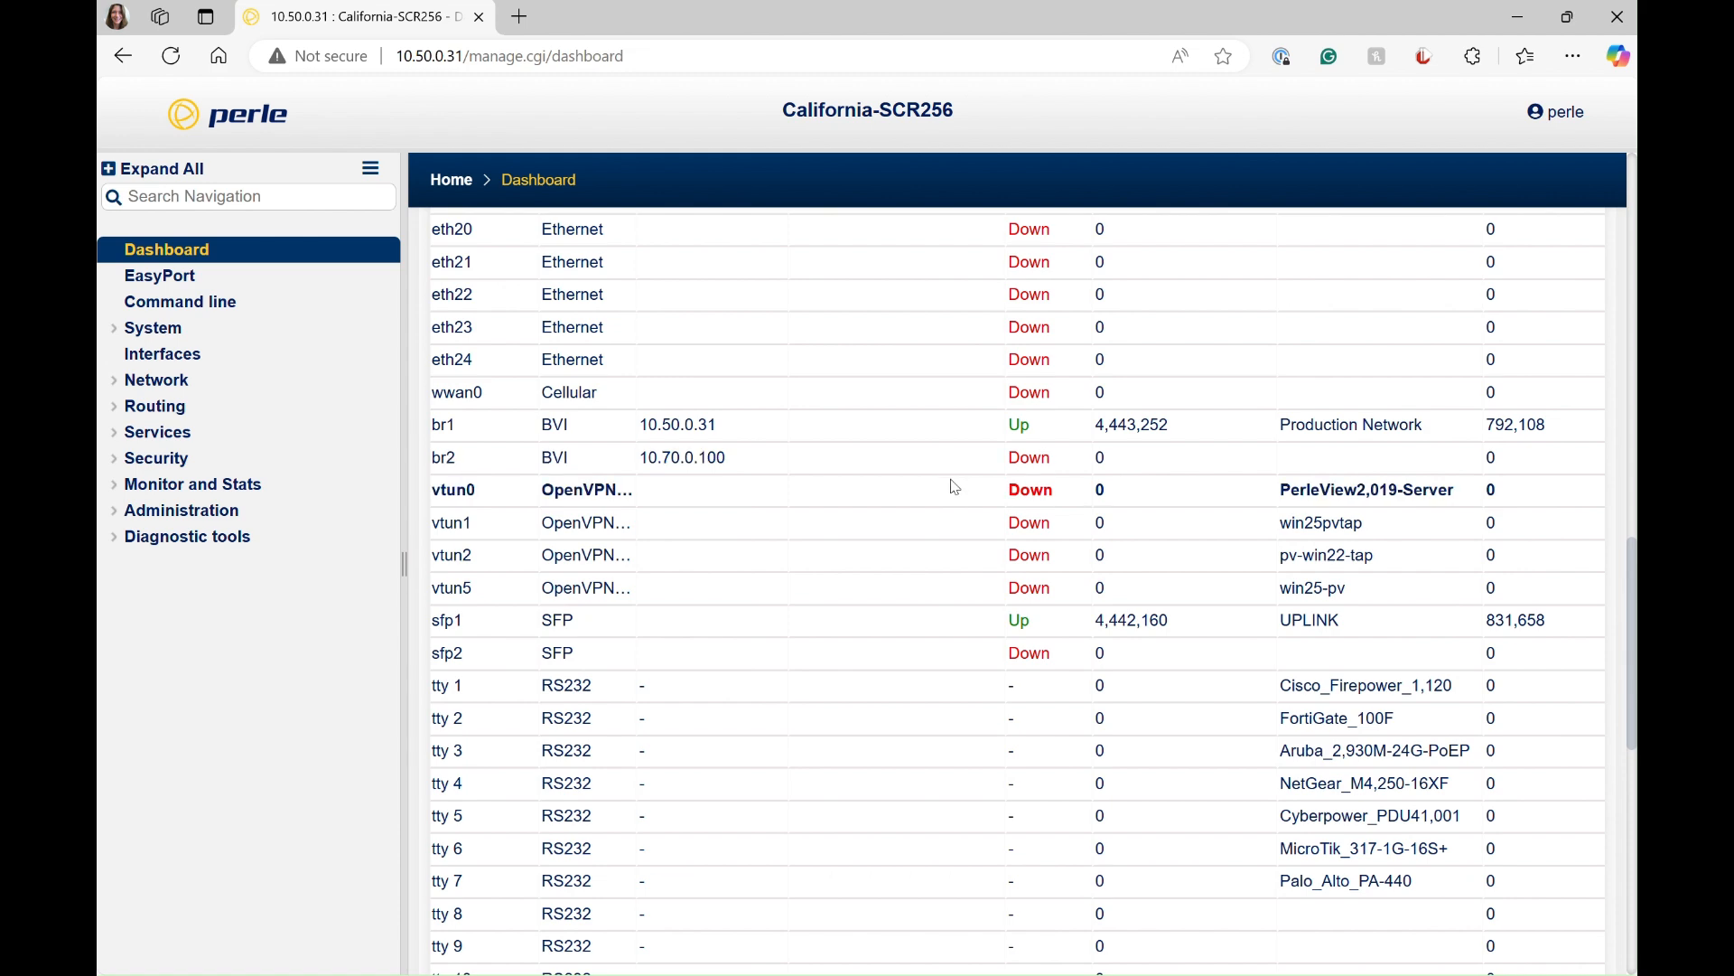
{"action": "scroll", "coordinate": [955, 487], "scroll_direction": "down", "scroll_amount": 2}
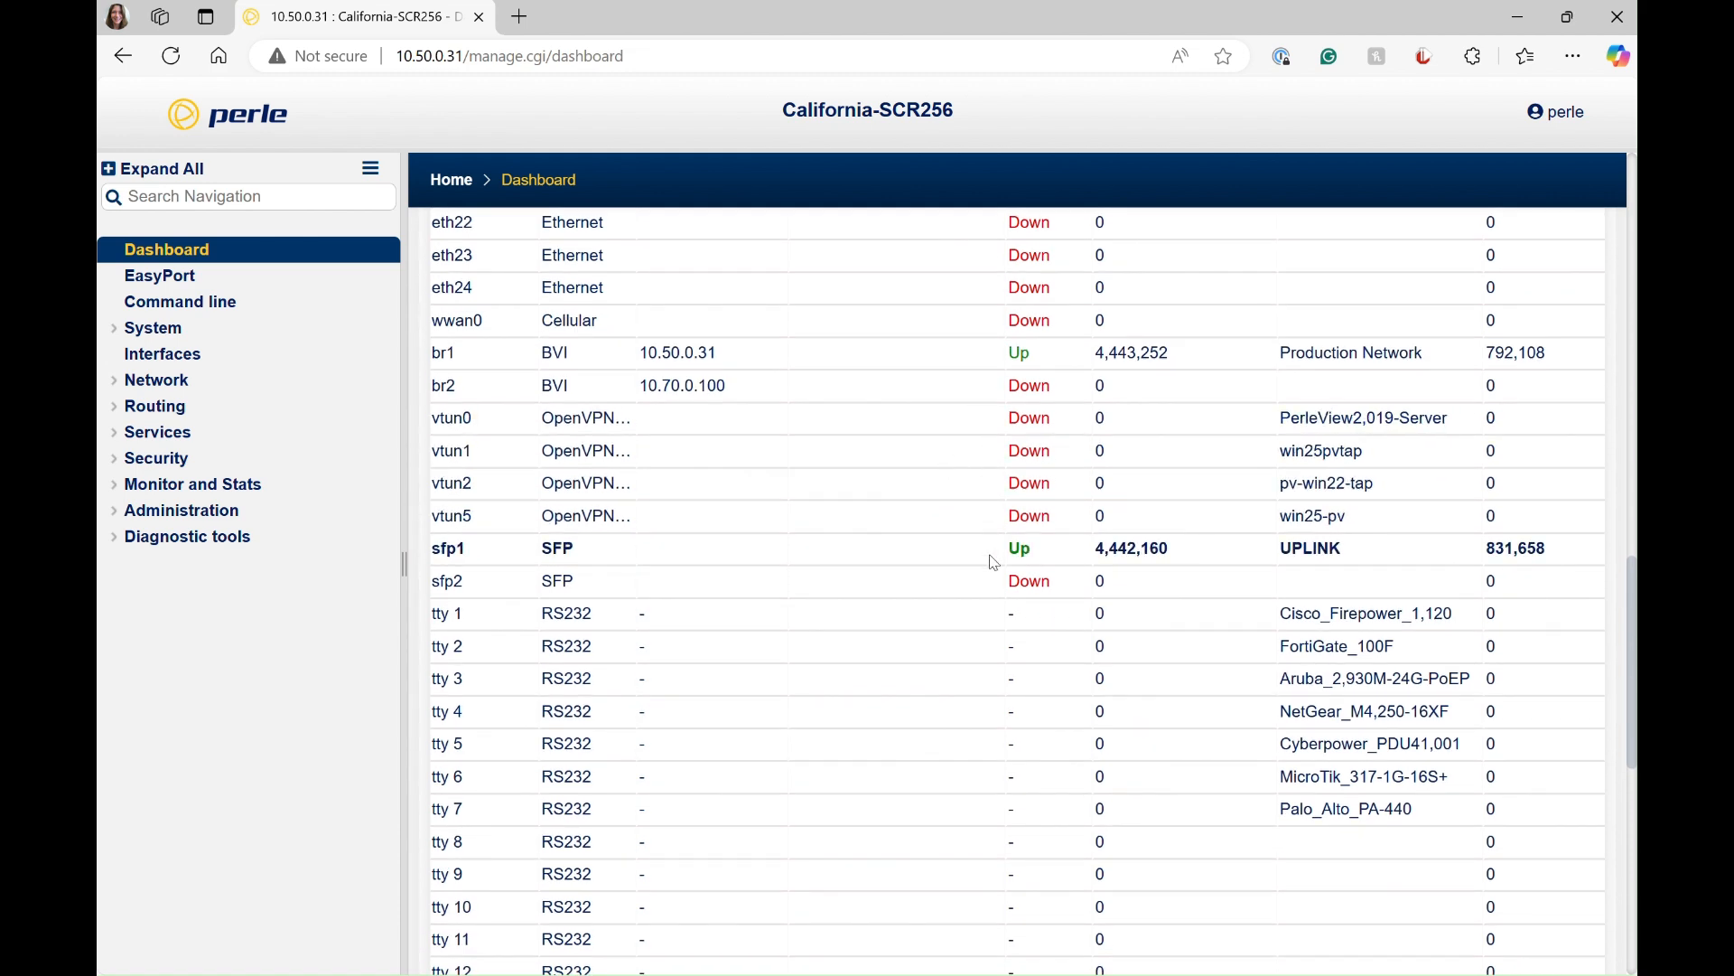
{"action": "scroll", "coordinate": [994, 563], "scroll_direction": "down", "scroll_amount": 1}
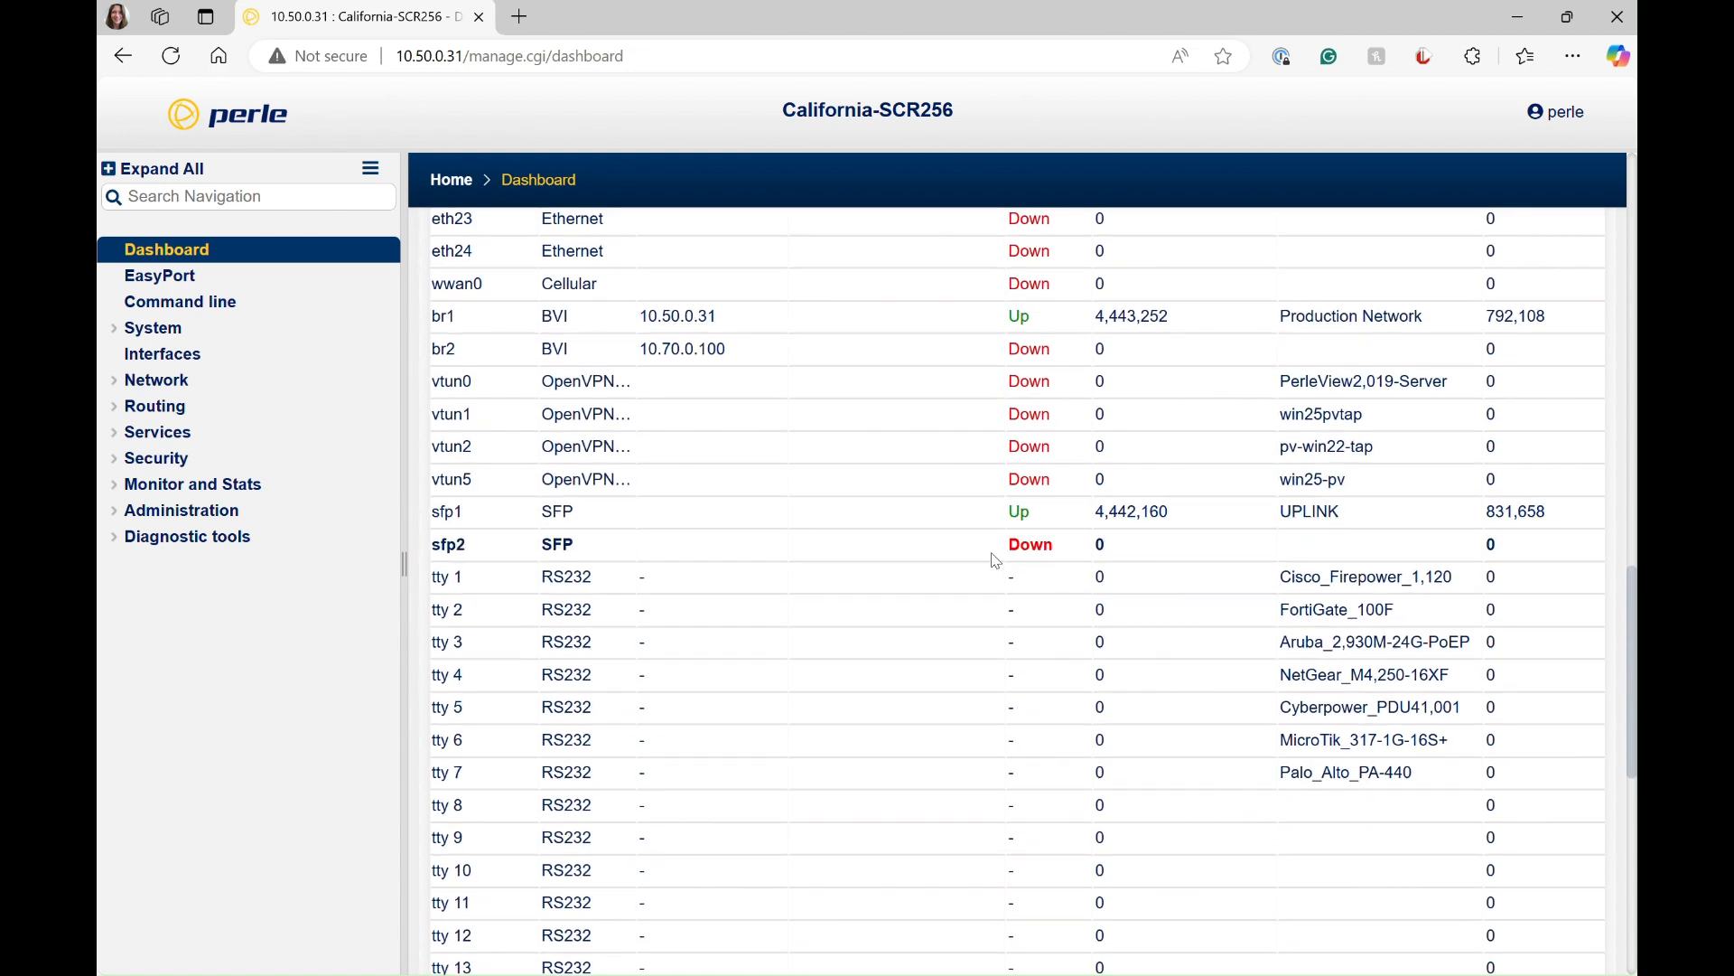
Step: Examine the RS232 tty and USB ports in the interface status table, including their device descriptions
{"action": "scroll", "coordinate": [995, 563], "scroll_direction": "down", "scroll_amount": 3}
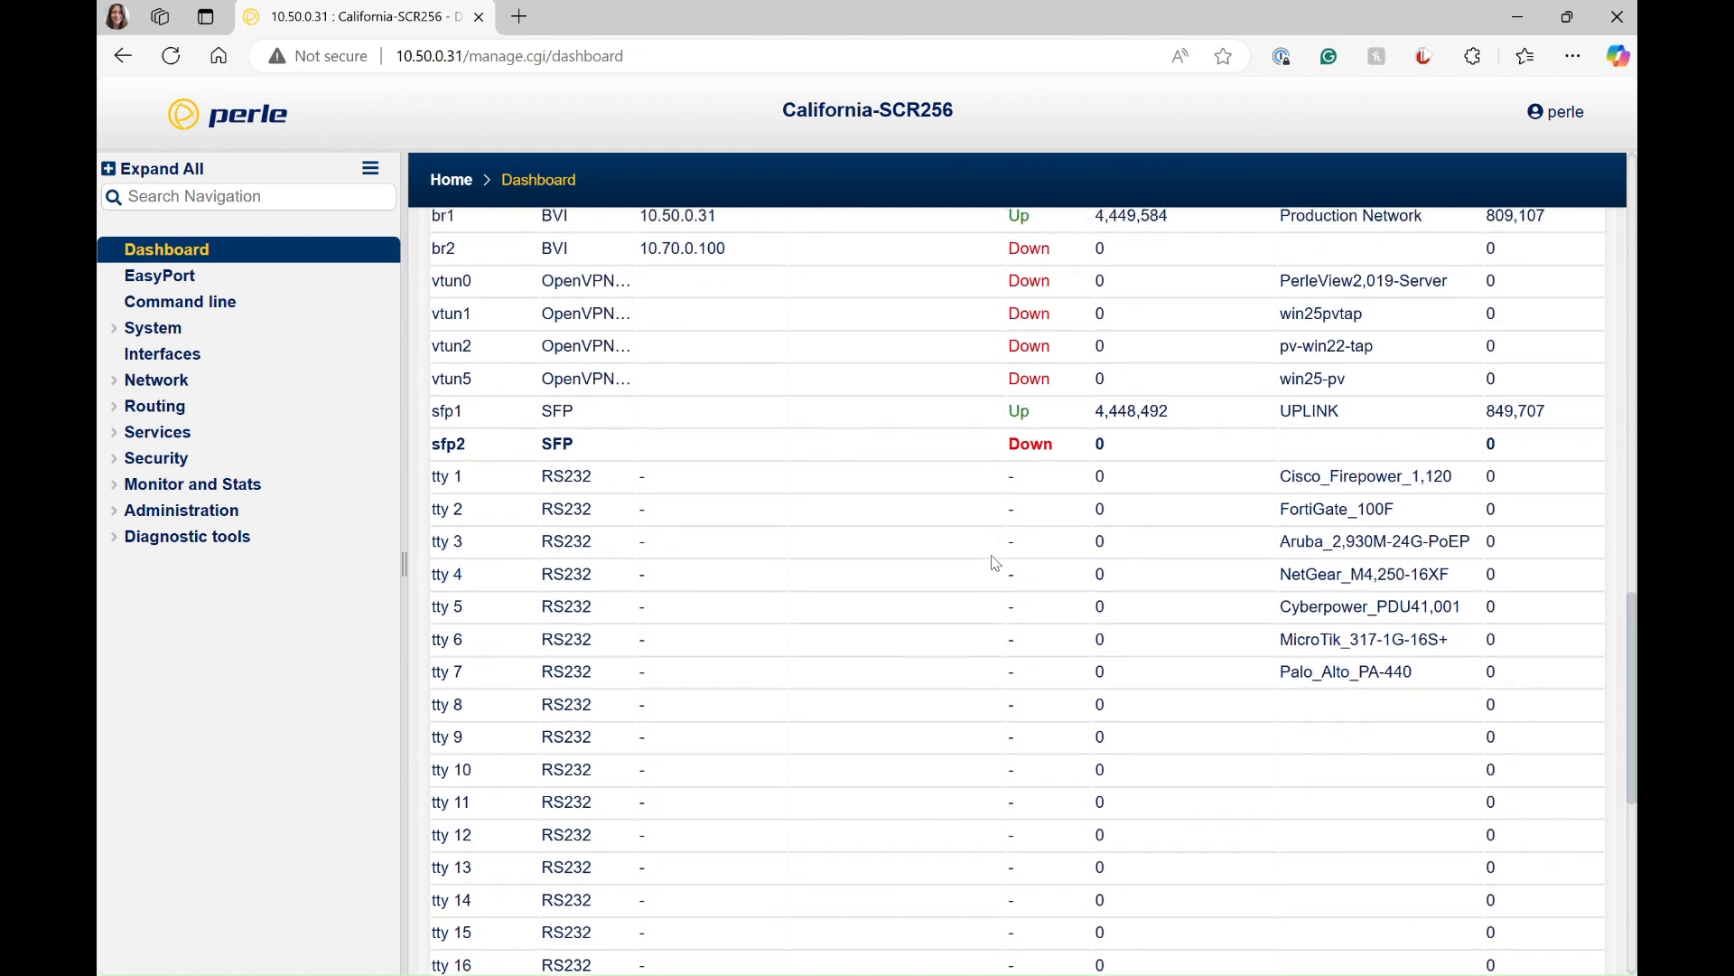
{"action": "scroll", "coordinate": [996, 565], "scroll_direction": "down", "scroll_amount": 4}
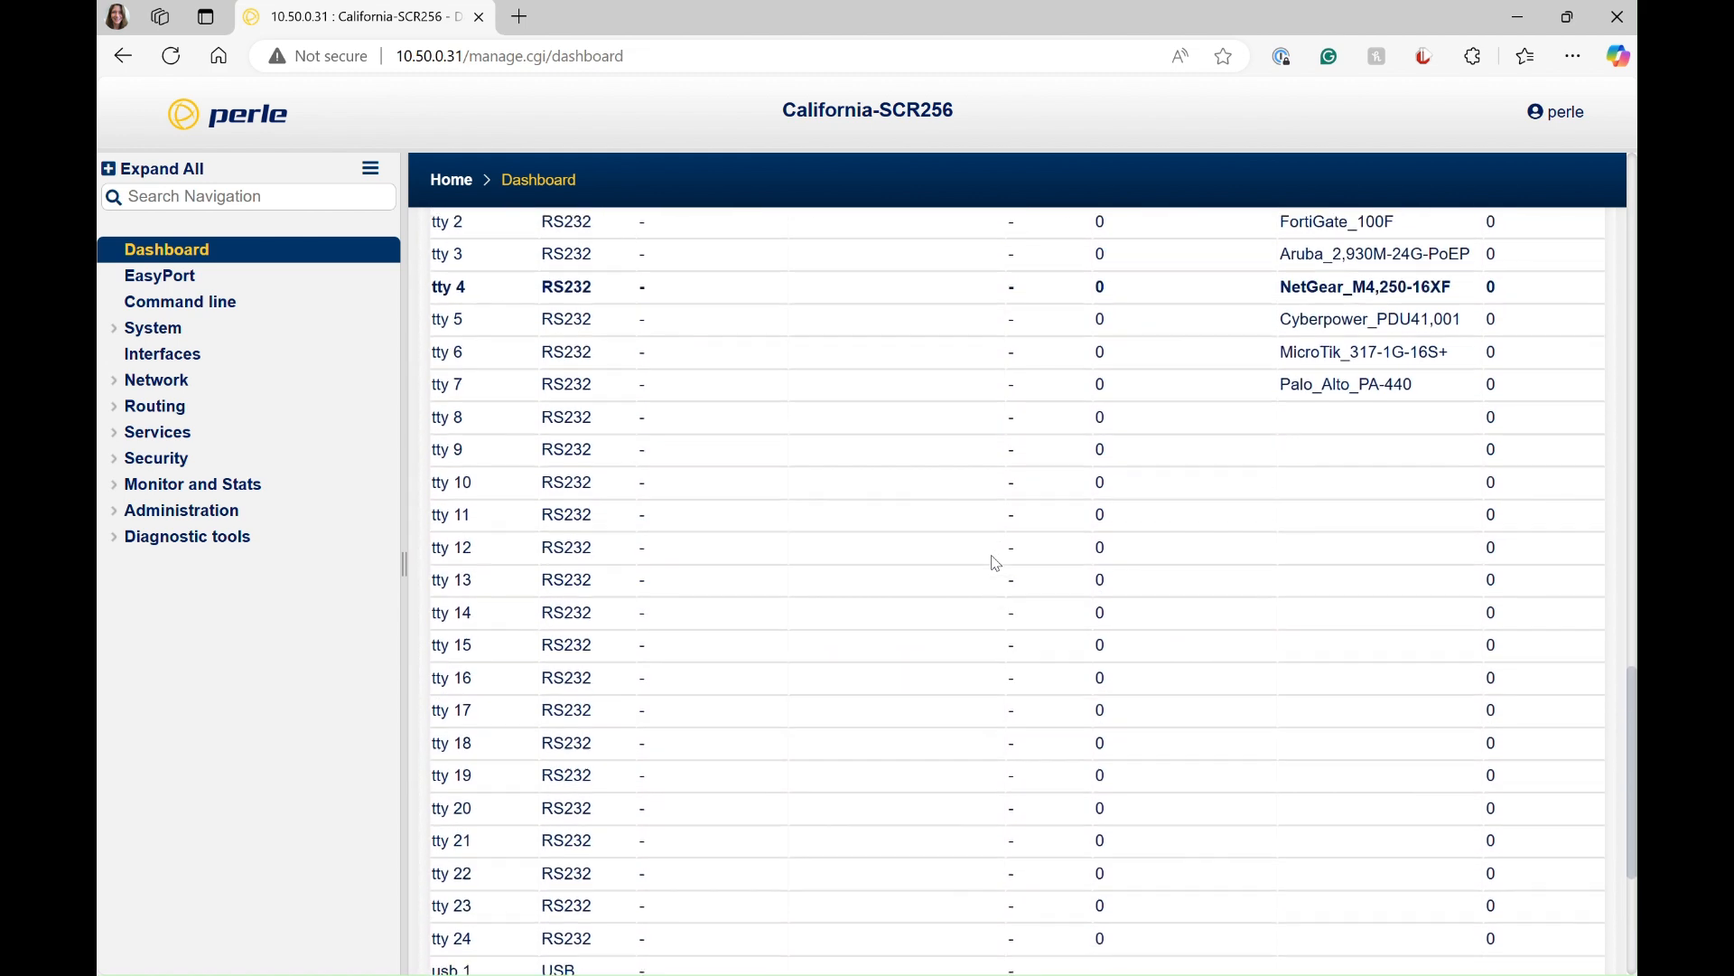
{"action": "scroll", "coordinate": [991, 477], "scroll_direction": "down", "scroll_amount": 1}
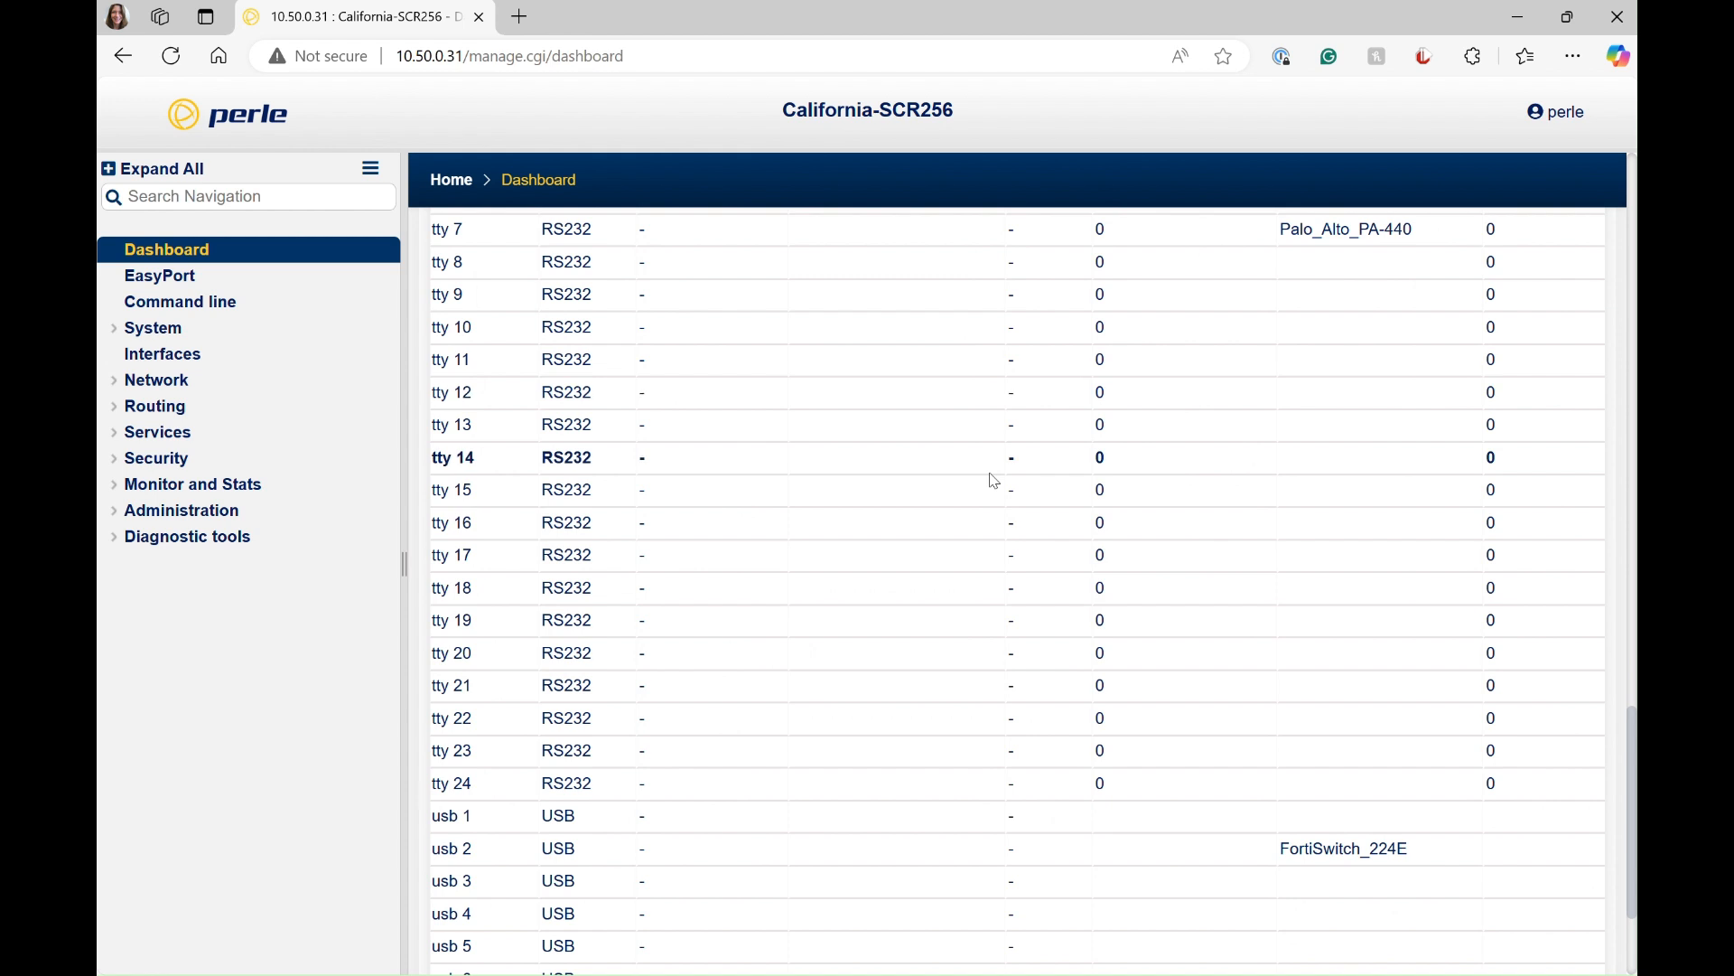
{"action": "scroll", "coordinate": [989, 473], "scroll_direction": "up", "scroll_amount": 1}
{"action": "scroll", "coordinate": [995, 480], "scroll_direction": "up", "scroll_amount": 3}
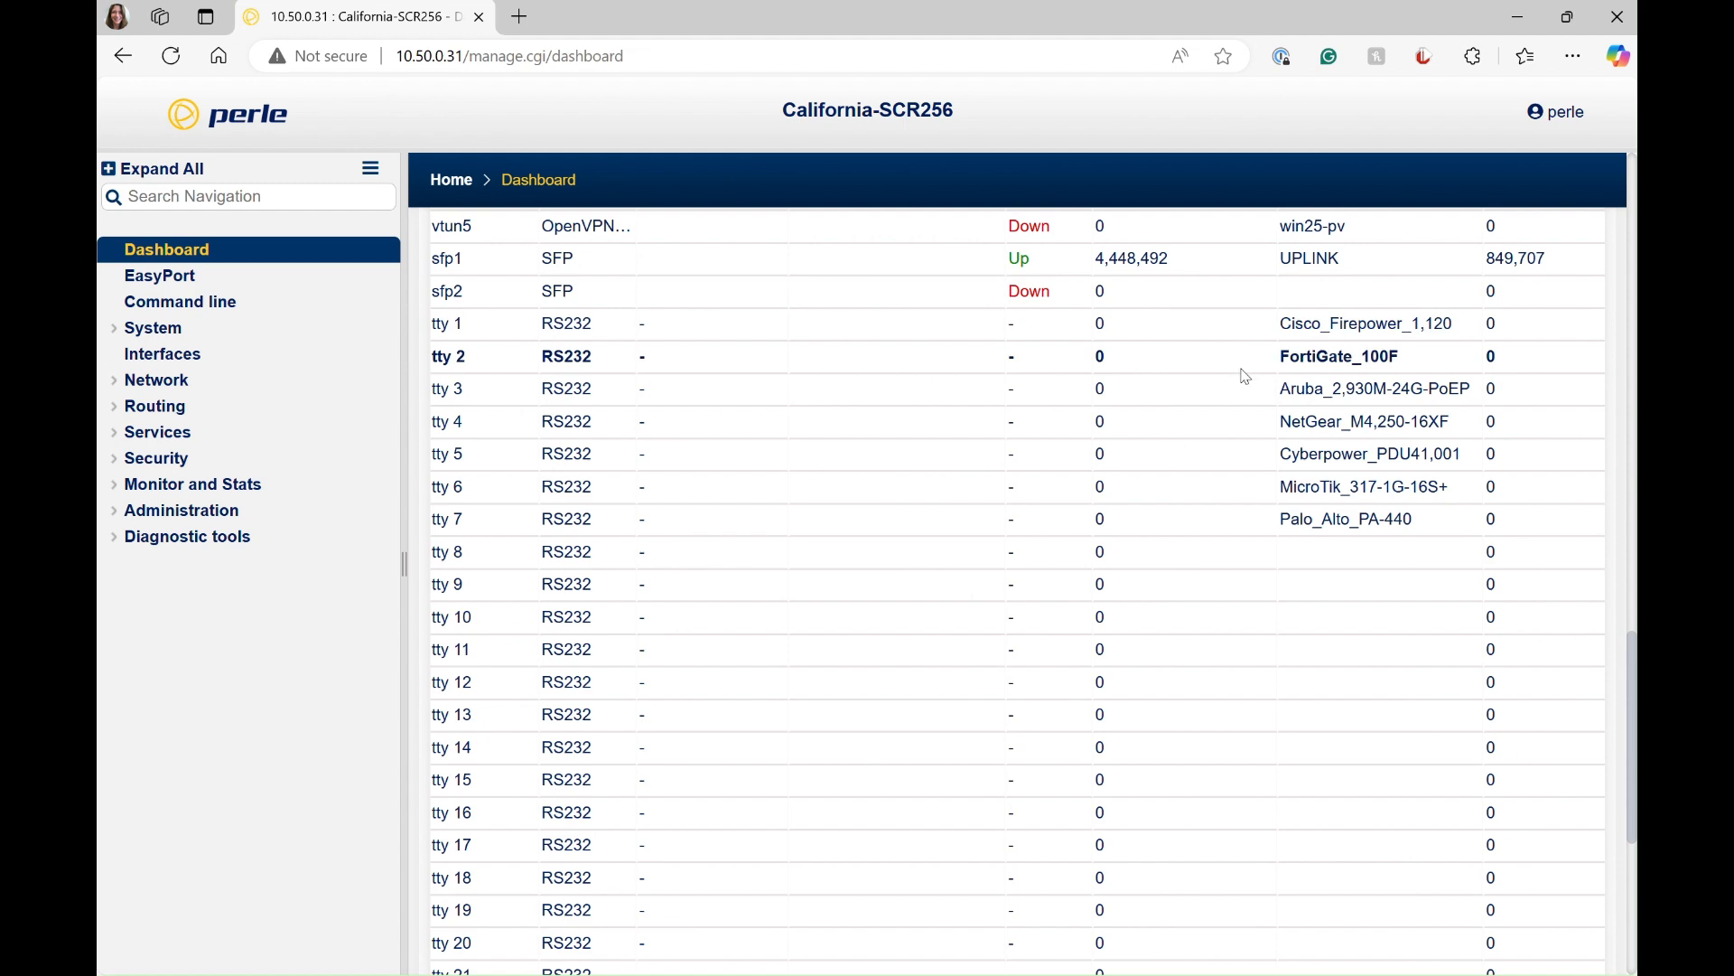
{"action": "scroll", "coordinate": [1236, 425], "scroll_direction": "down", "scroll_amount": 1}
{"action": "scroll", "coordinate": [1235, 431], "scroll_direction": "down", "scroll_amount": 5}
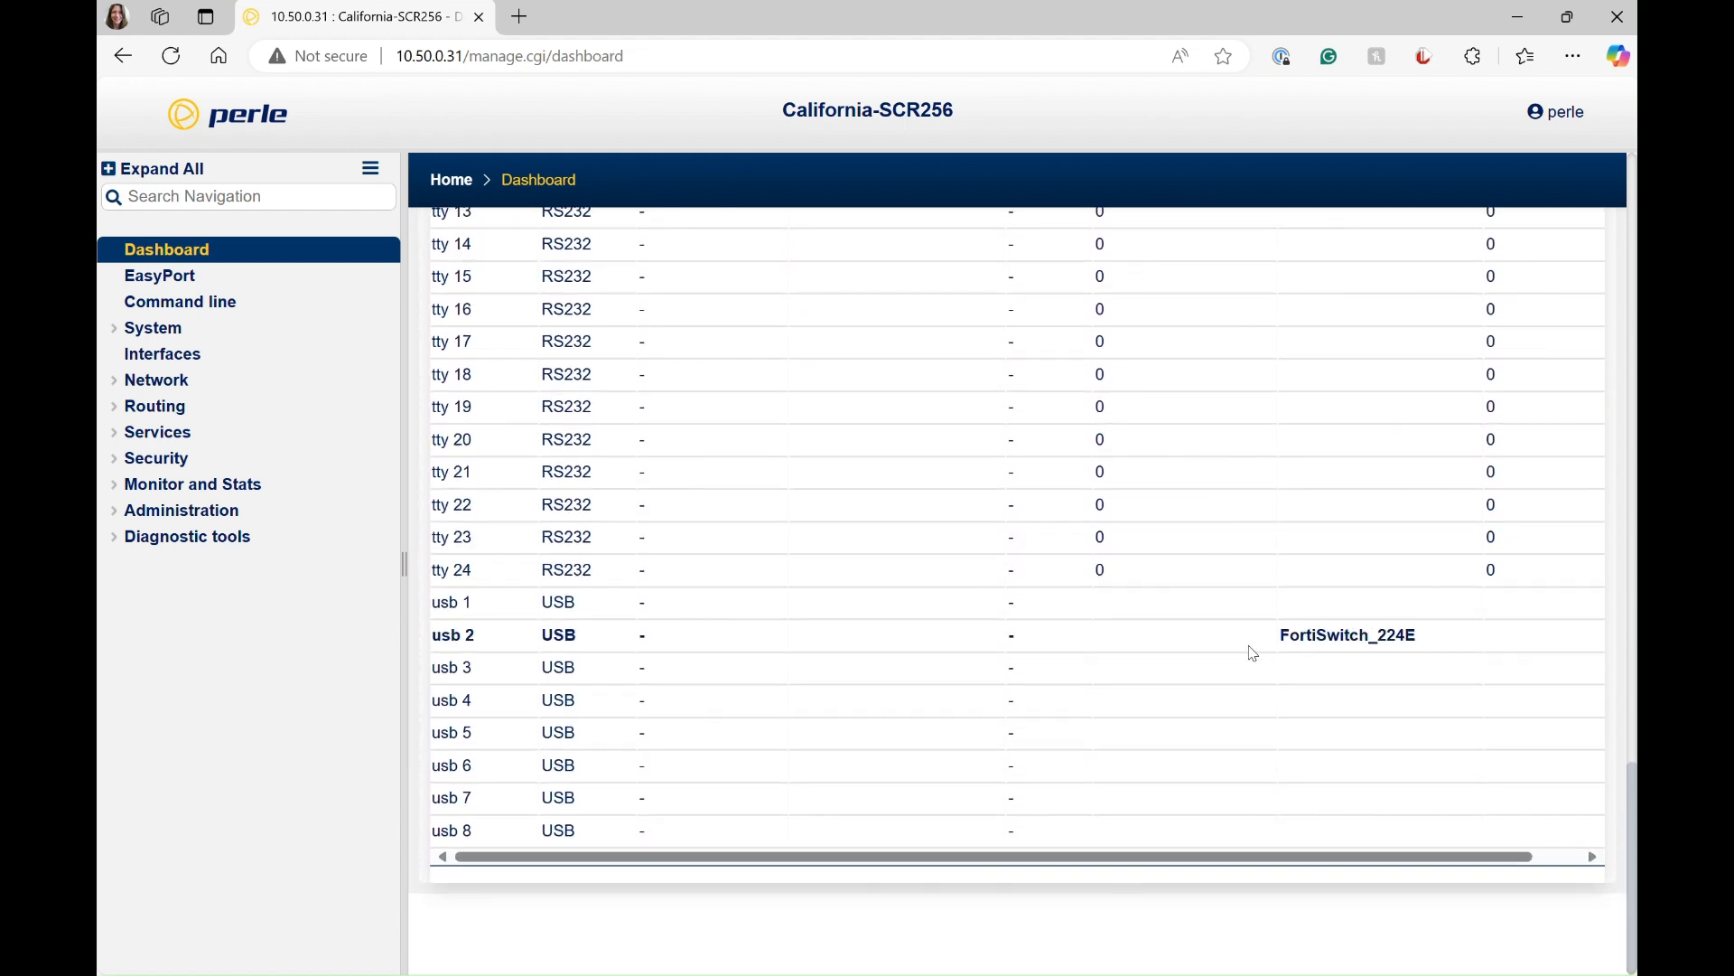
{"action": "scroll", "coordinate": [1254, 653], "scroll_direction": "up", "scroll_amount": 5}
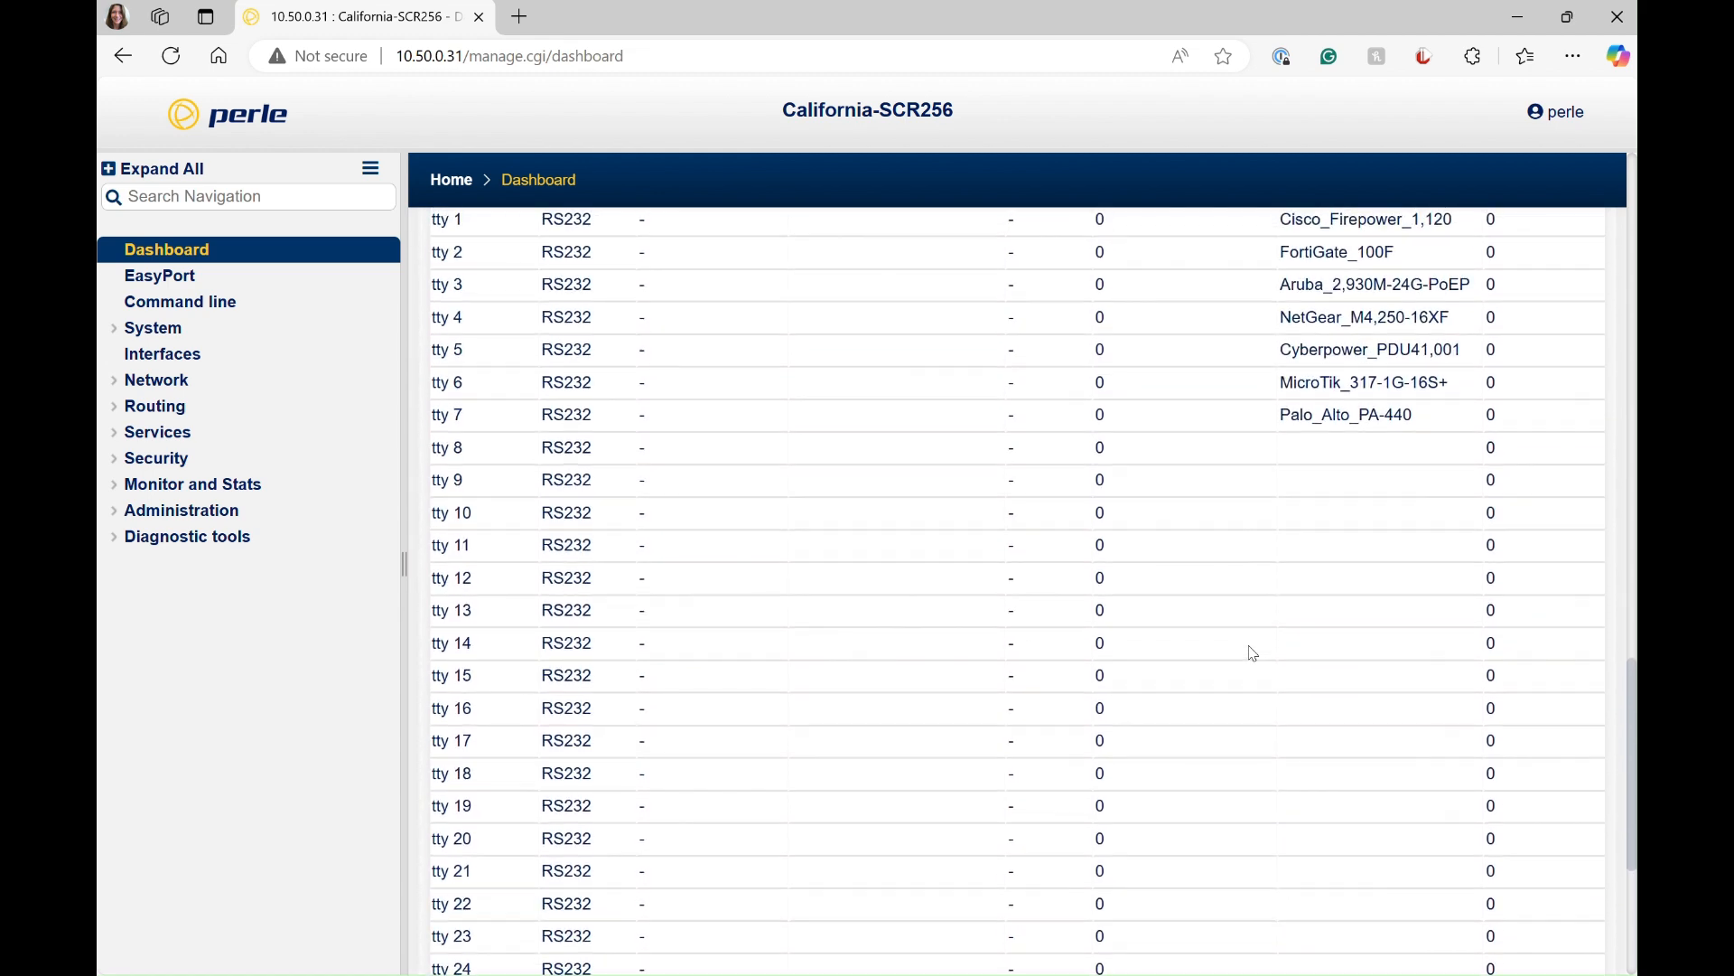
{"action": "scroll", "coordinate": [1254, 653], "scroll_direction": "up", "scroll_amount": 10}
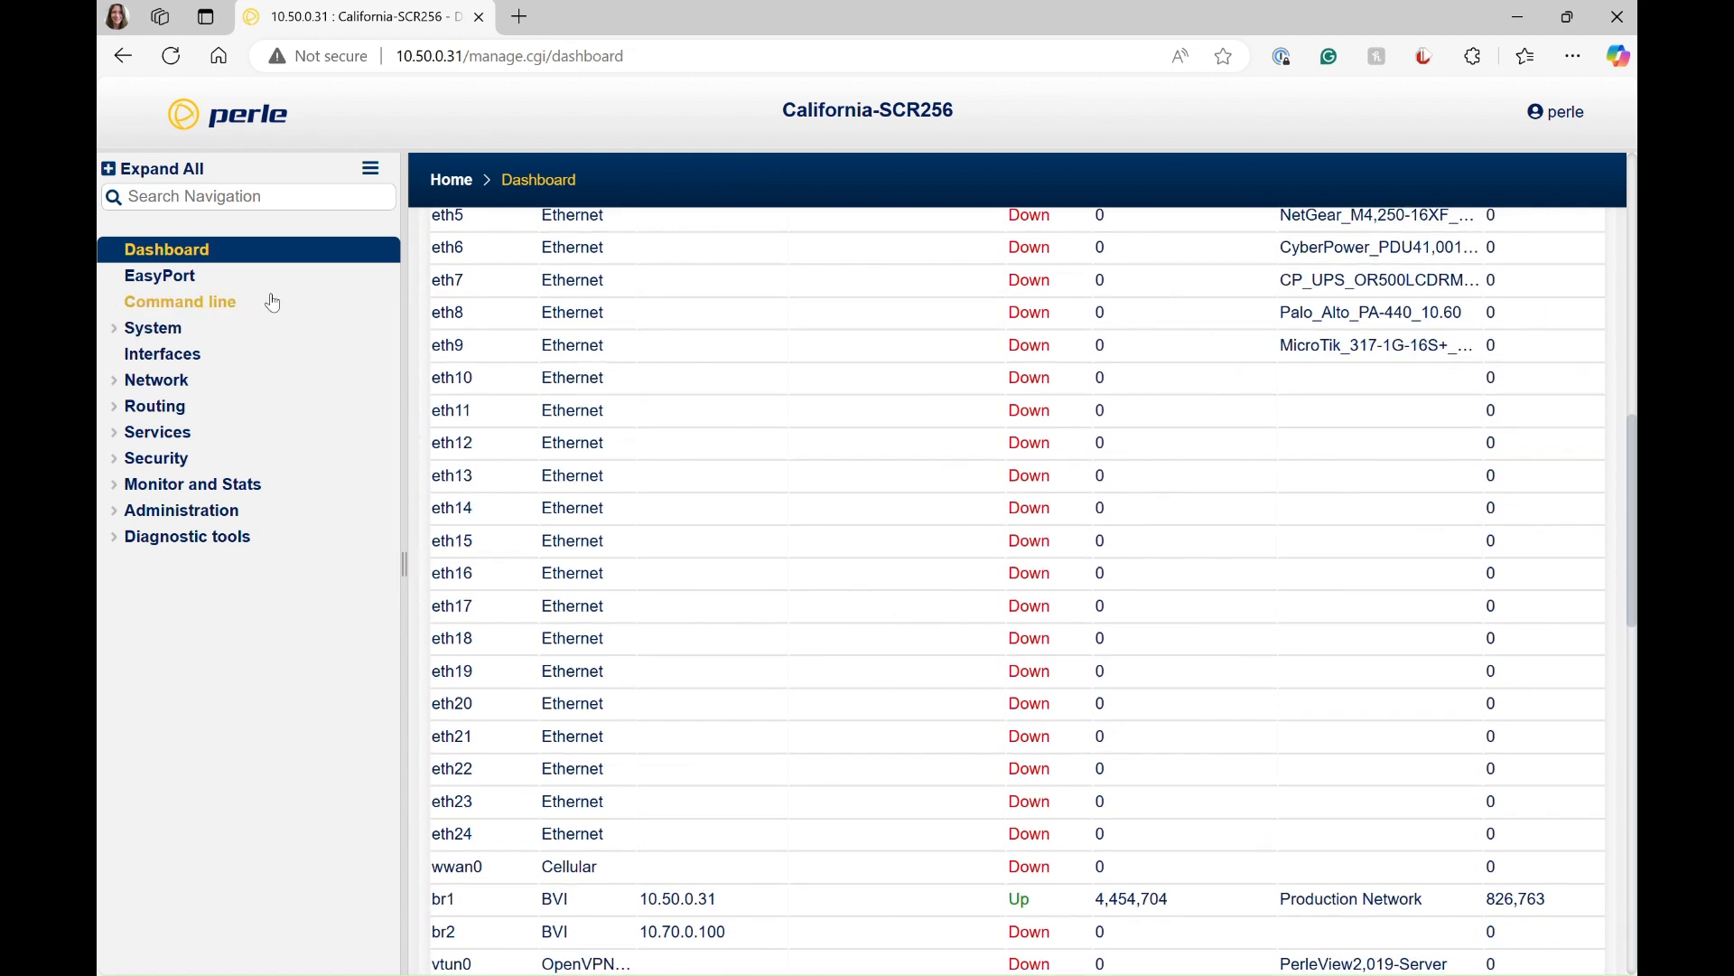
Step: Open the EasyPort page and review the serial and Ethernet interfaces with their connection options and descriptions
{"action": "left_click", "coordinate": [171, 278]}
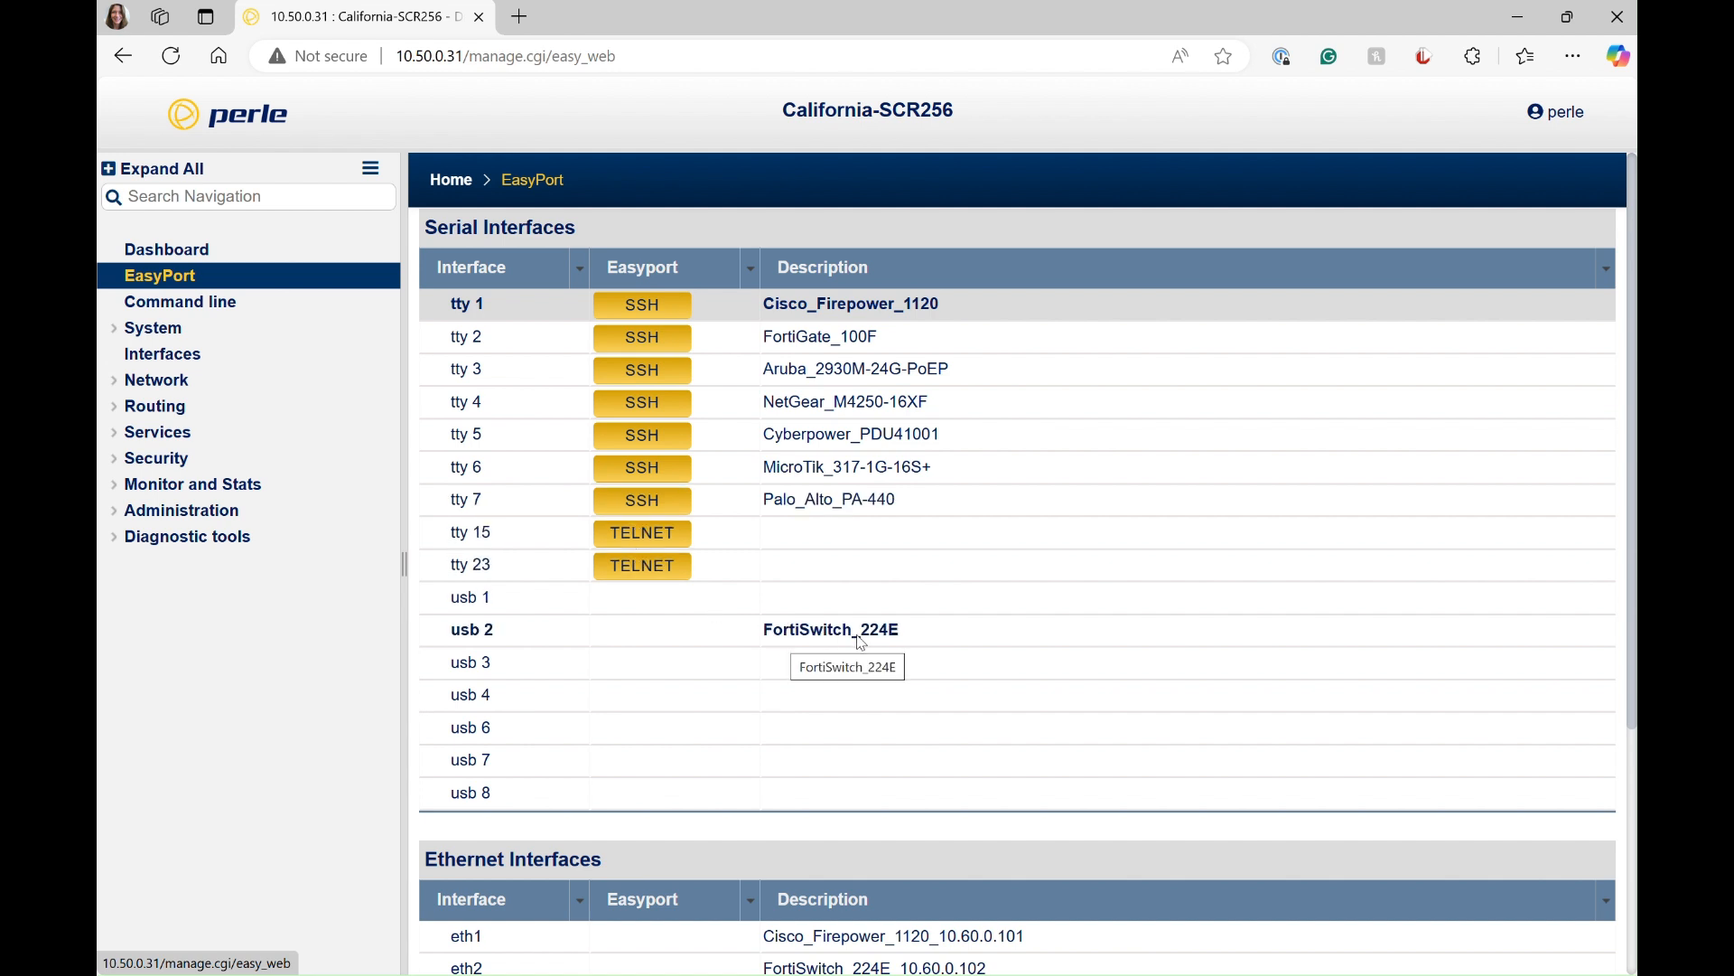
{"action": "scroll", "coordinate": [661, 643], "scroll_direction": "down", "scroll_amount": 4}
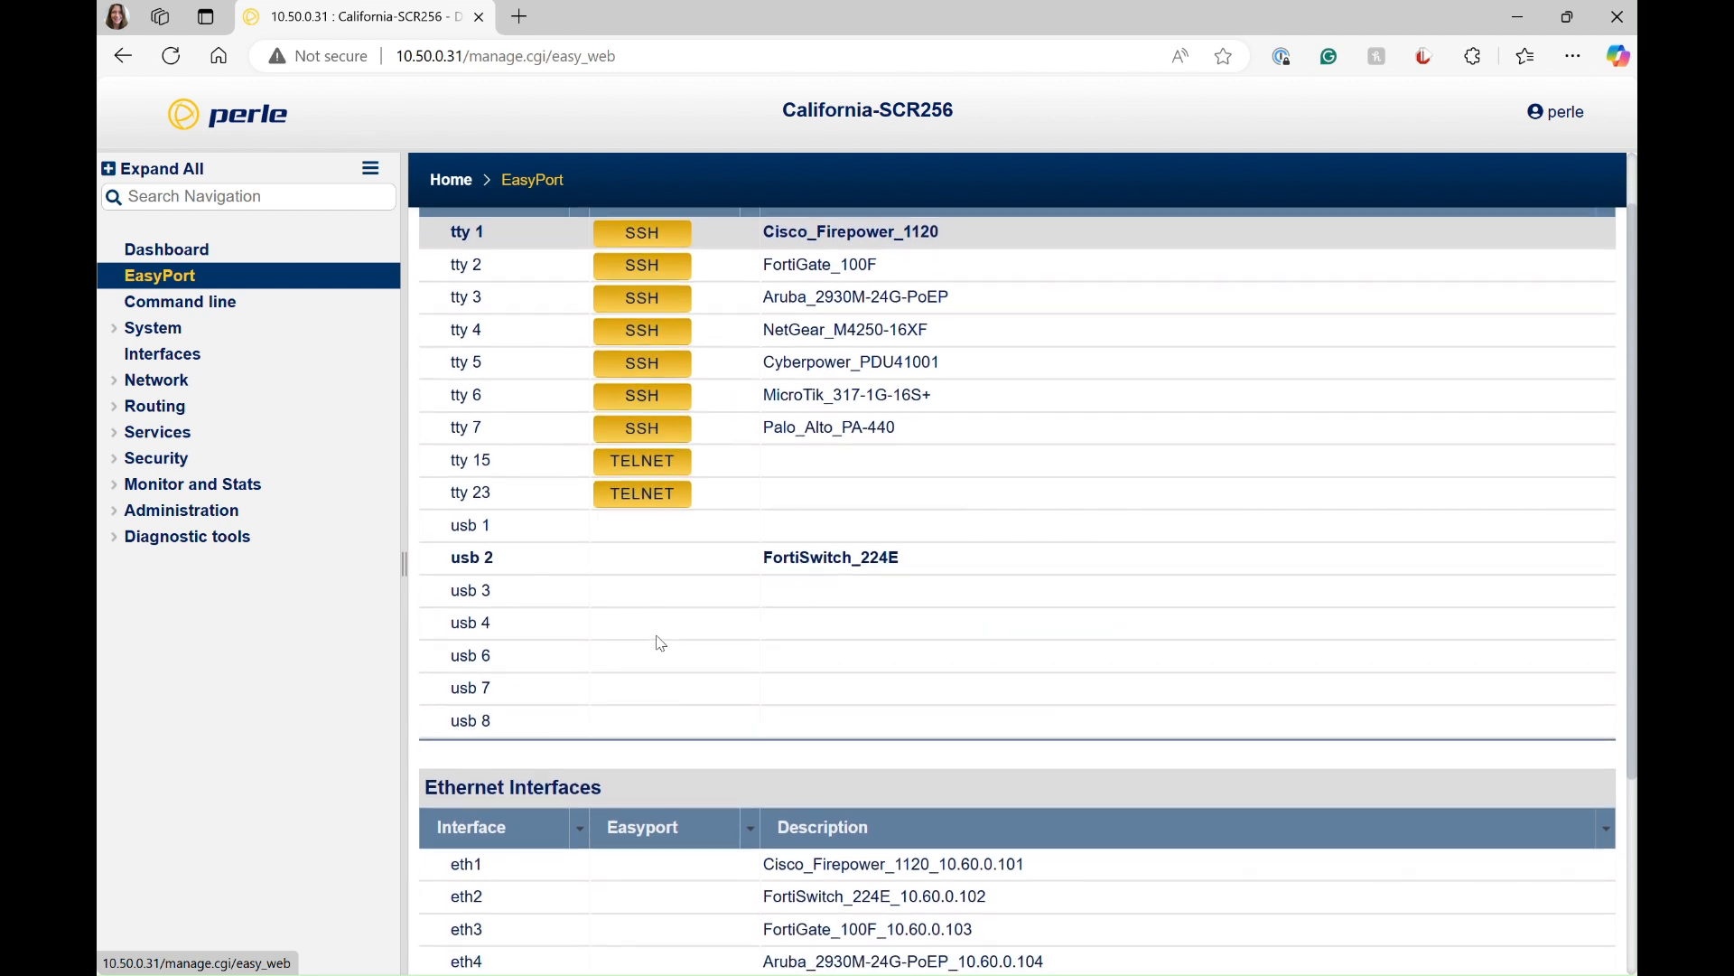
{"action": "scroll", "coordinate": [661, 643], "scroll_direction": "up", "scroll_amount": 4}
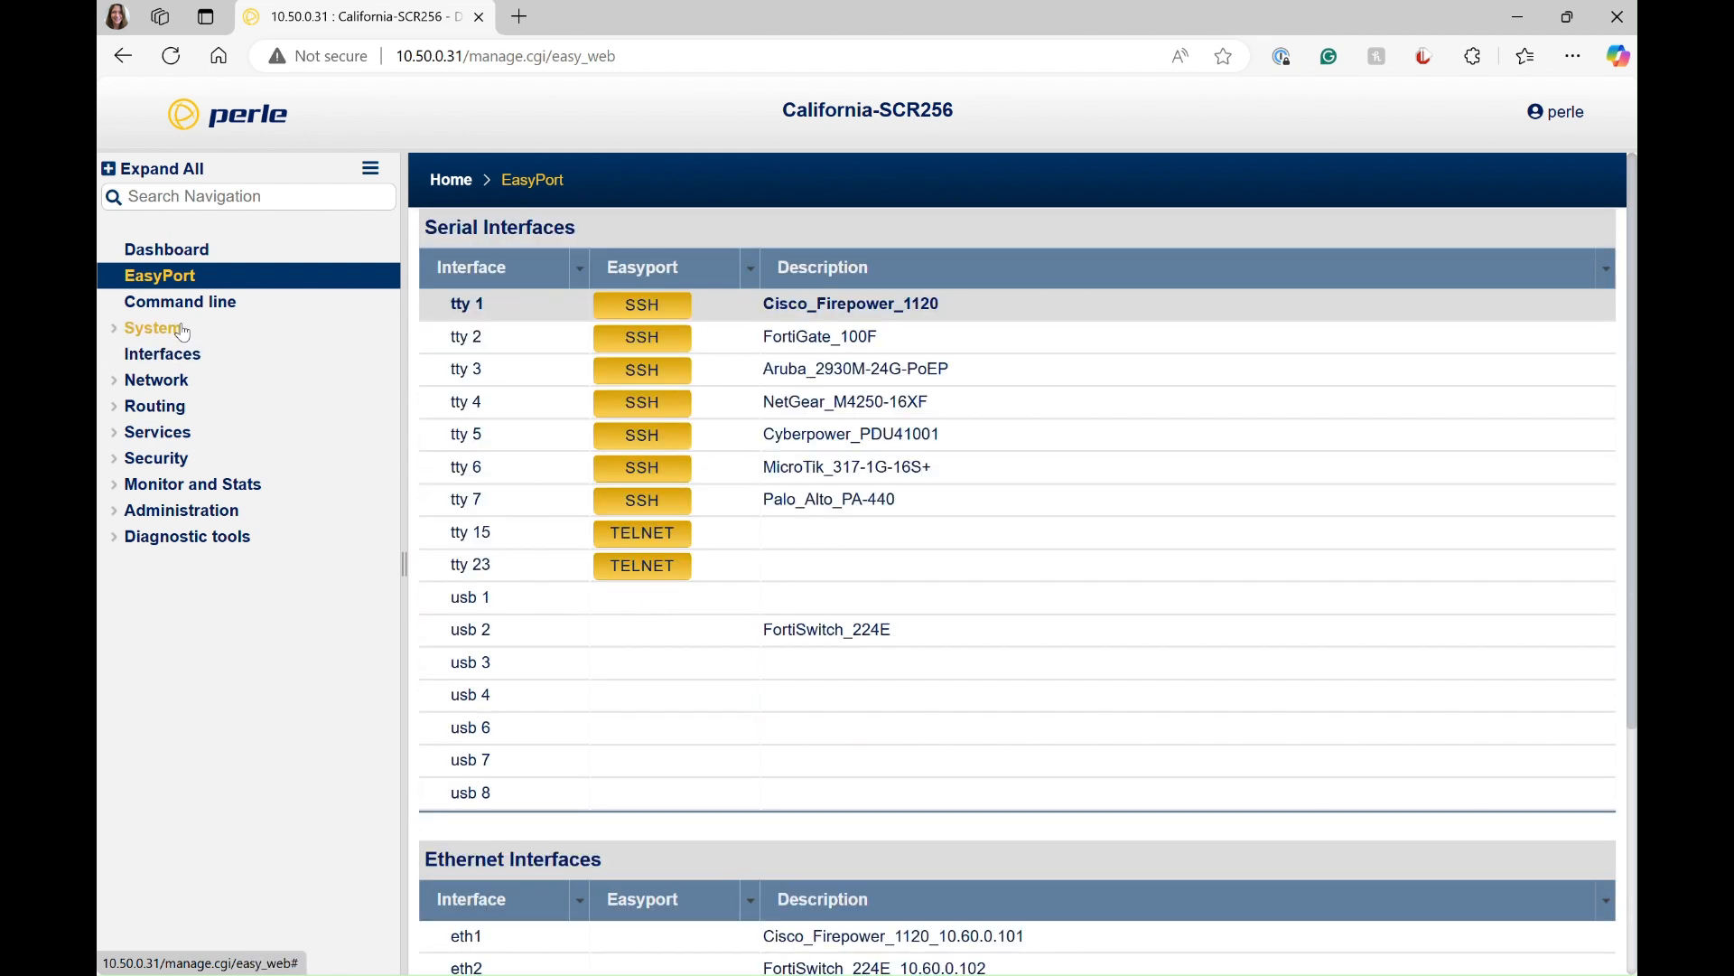
Step: Open the eth1 interface for editing from the list of all interfaces and review its console management settings
{"action": "left_click", "coordinate": [179, 353]}
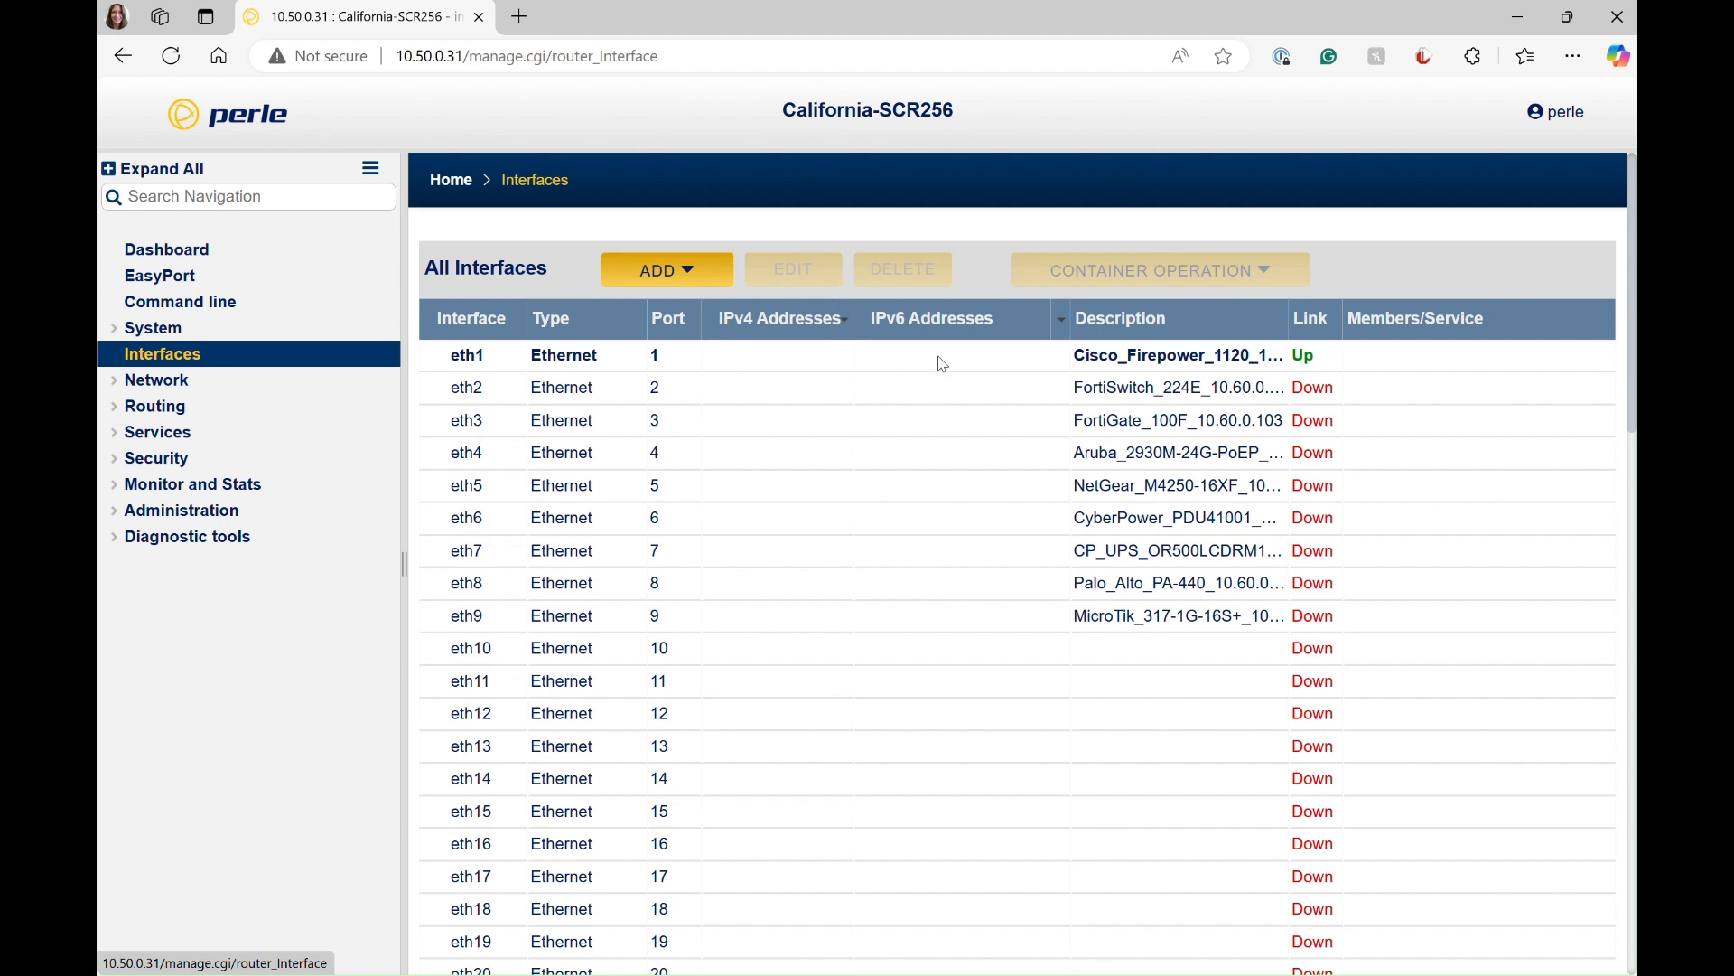
{"action": "left_click", "coordinate": [557, 358]}
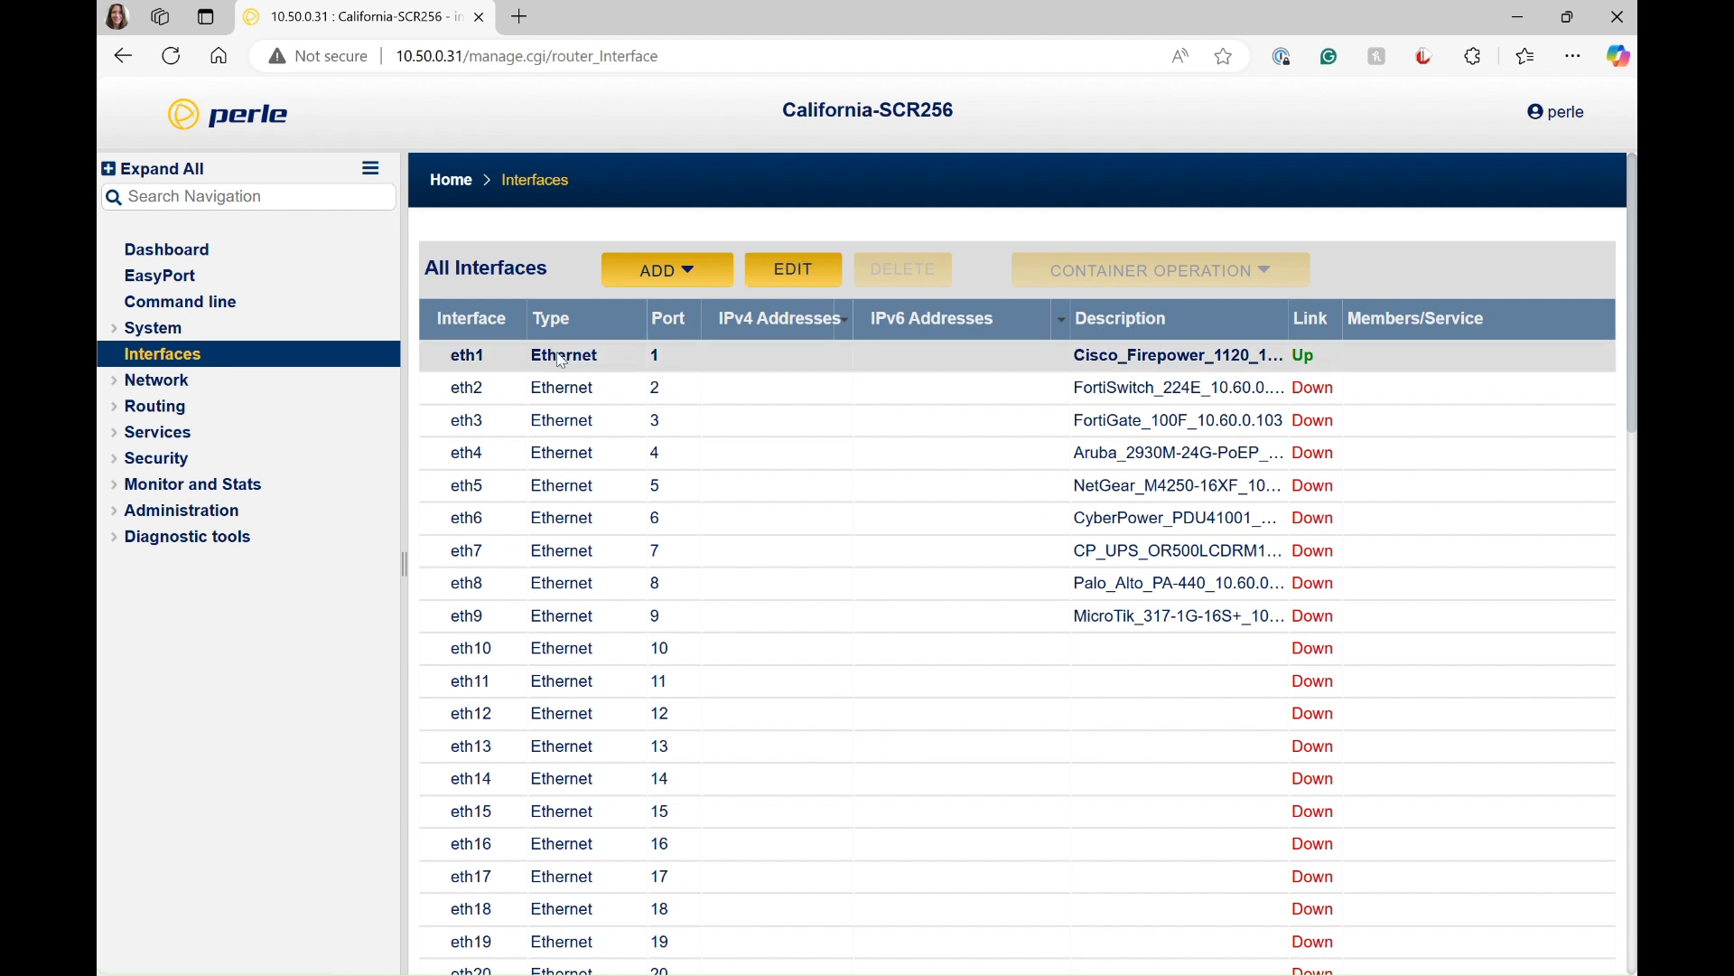
{"action": "double_click", "coordinate": [562, 360]}
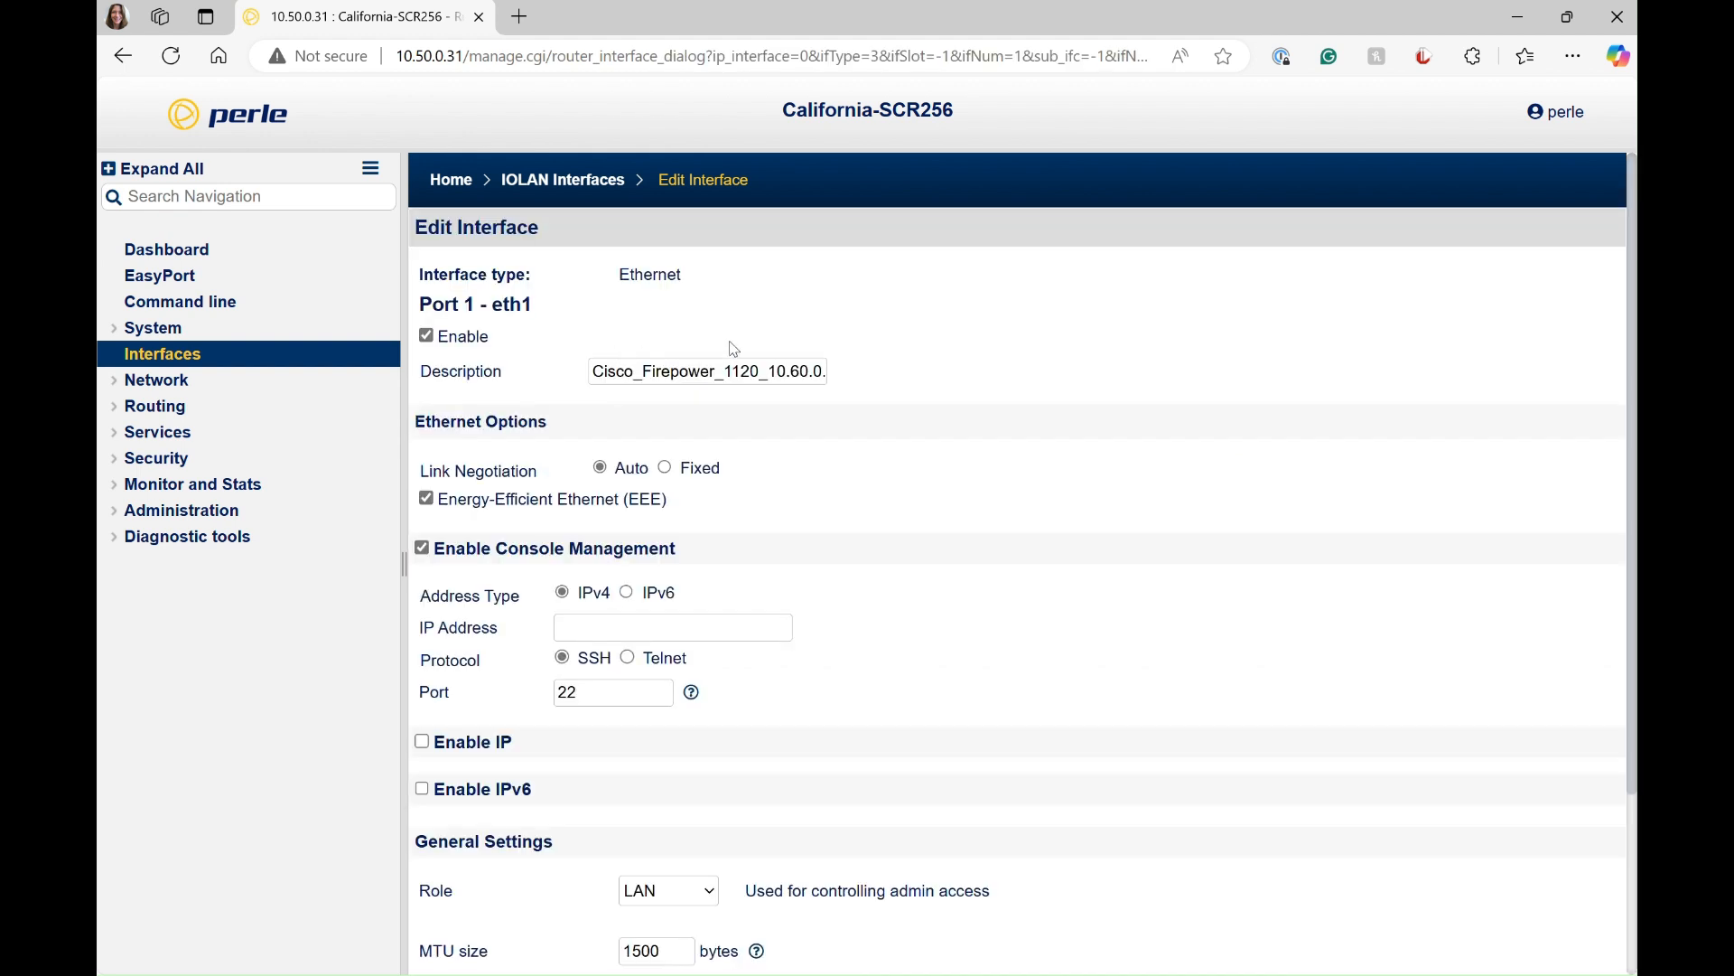
{"action": "scroll", "coordinate": [914, 383], "scroll_direction": "down", "scroll_amount": 1}
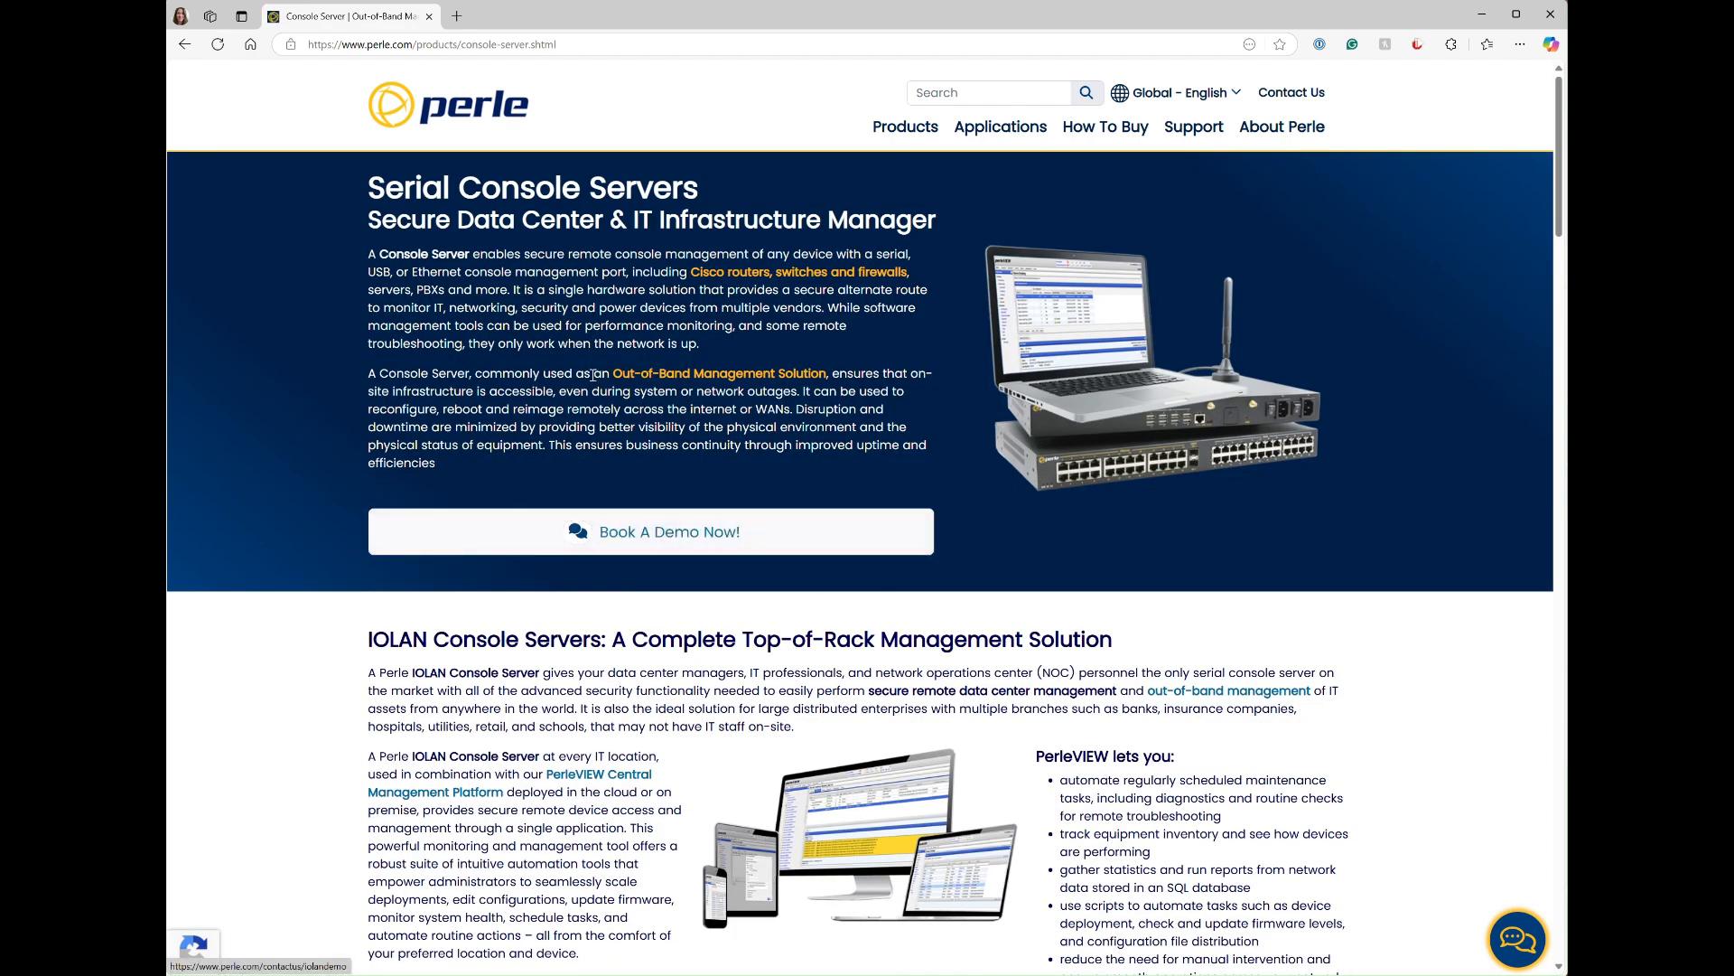
Step: Open the IOLAN SCR Console Servers product page from the featured models on Perle's console server page
{"action": "scroll", "coordinate": [589, 373], "scroll_direction": "down", "scroll_amount": 2}
{"action": "scroll", "coordinate": [587, 375], "scroll_direction": "down", "scroll_amount": 3}
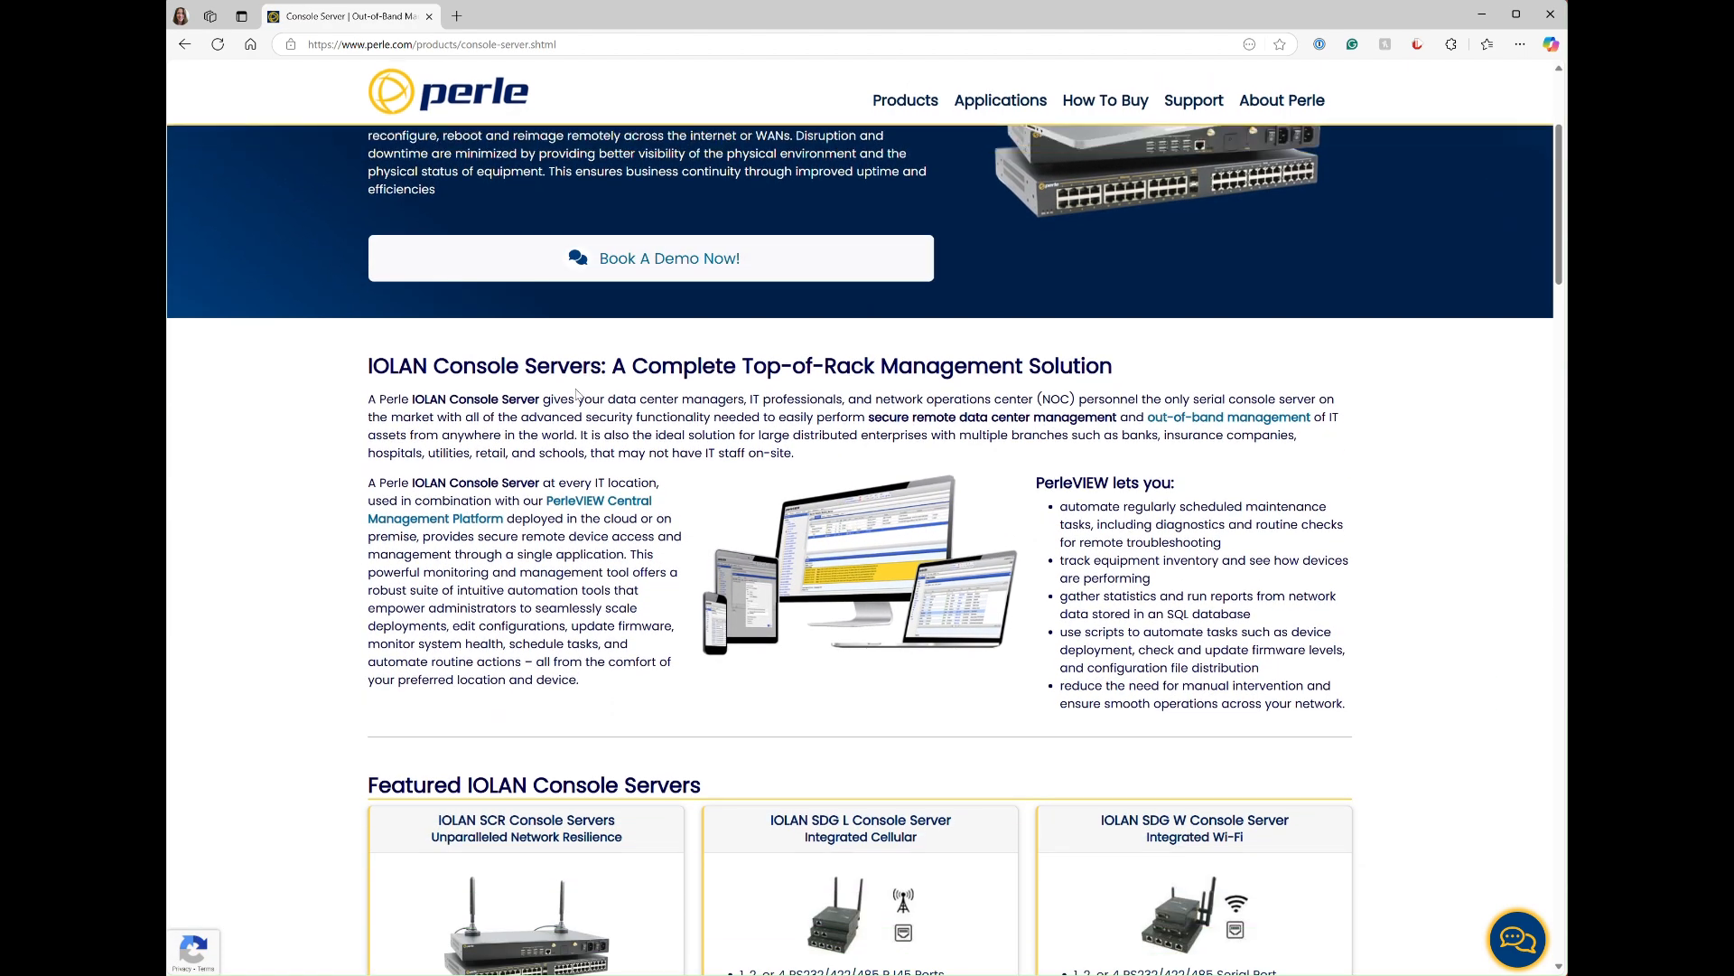
{"action": "scroll", "coordinate": [577, 390], "scroll_direction": "down", "scroll_amount": 3}
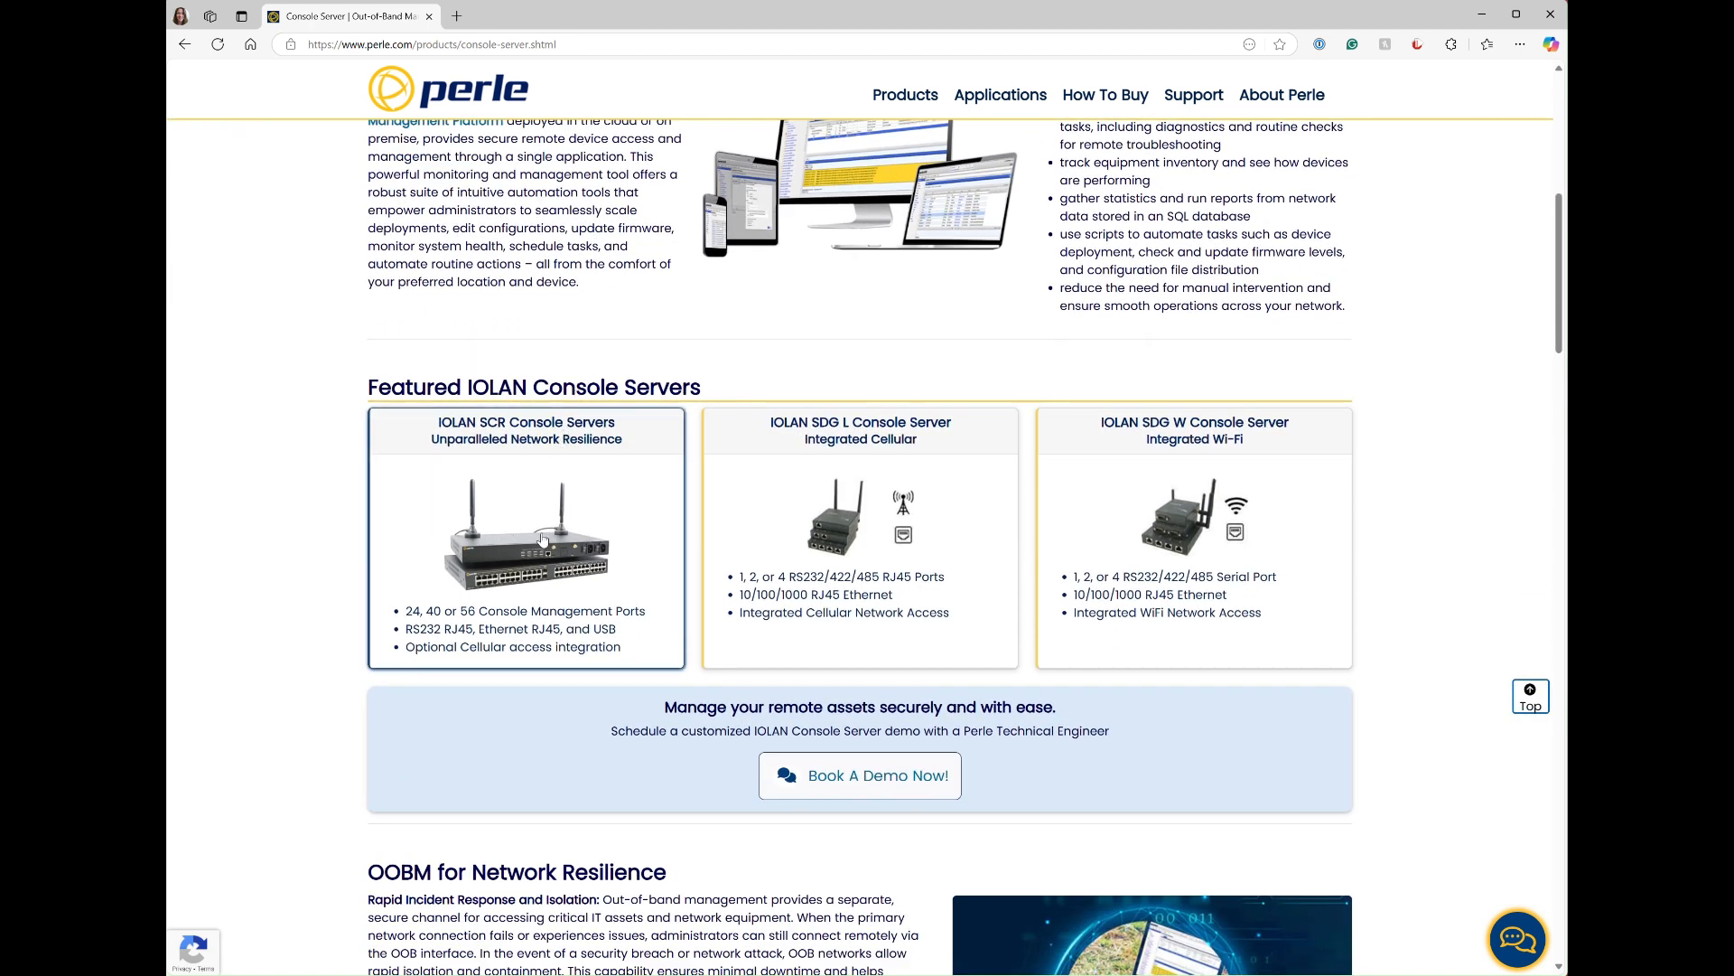
{"action": "left_click", "coordinate": [542, 537]}
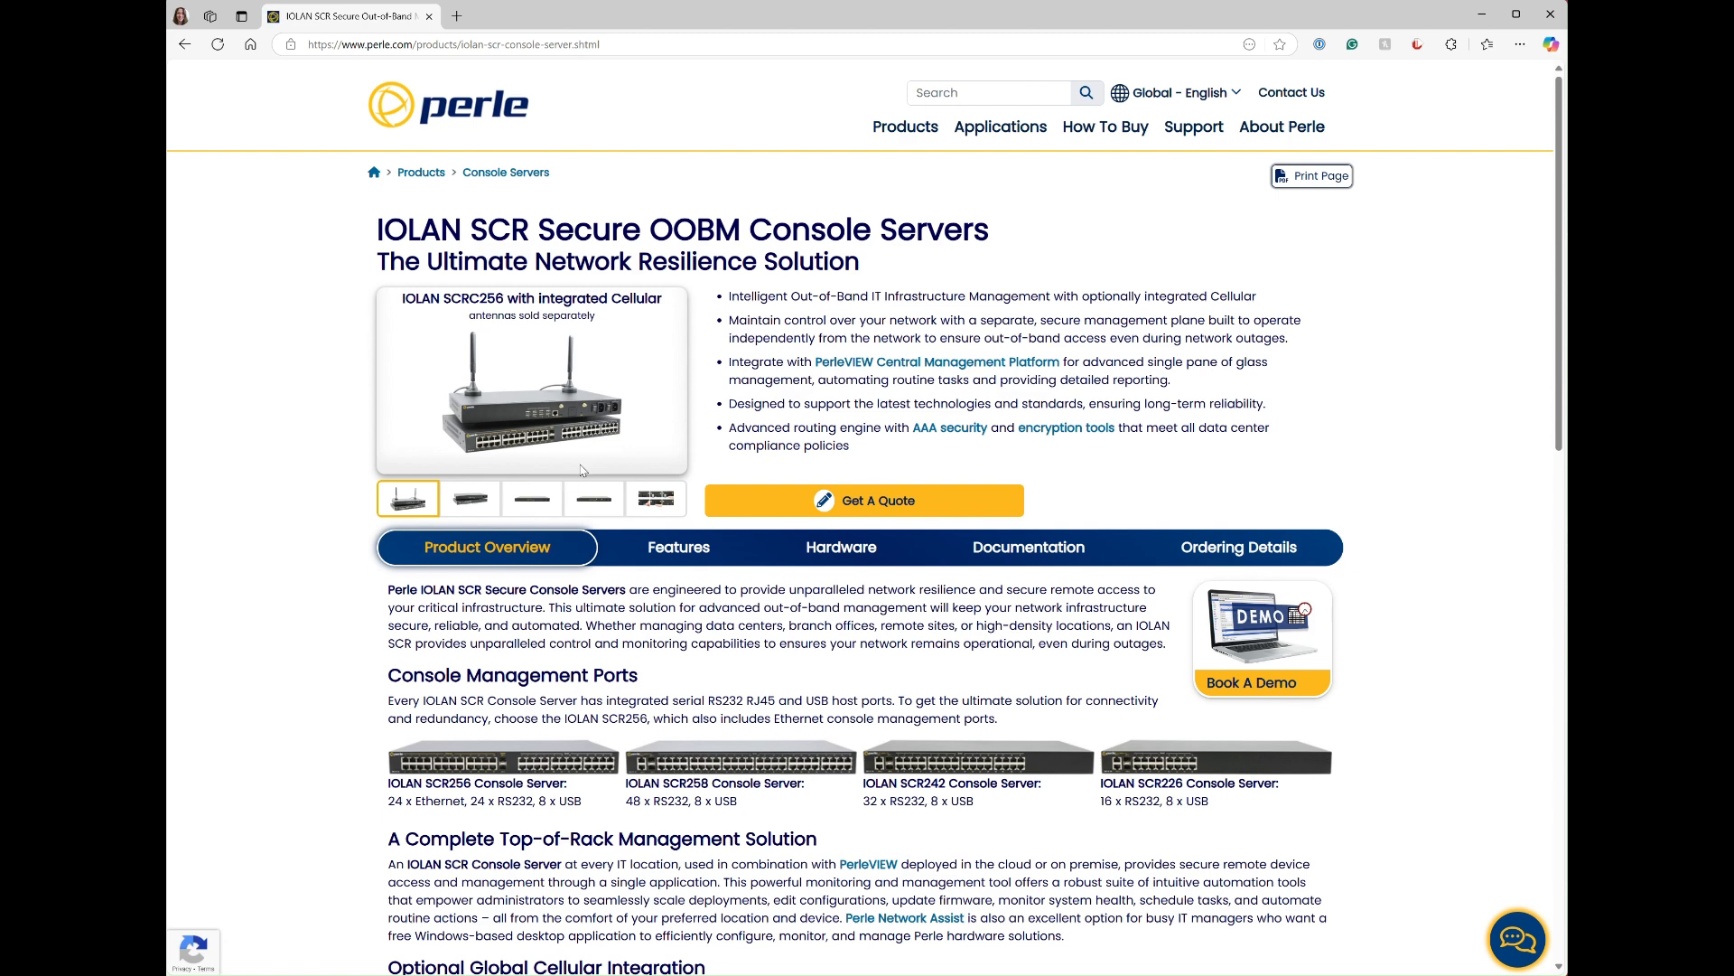
Step: View the product gallery images of the IOLAN SCR models, including the SCR226, the rear view and the SIM card slots
{"action": "left_click", "coordinate": [470, 500]}
{"action": "left_click", "coordinate": [533, 508]}
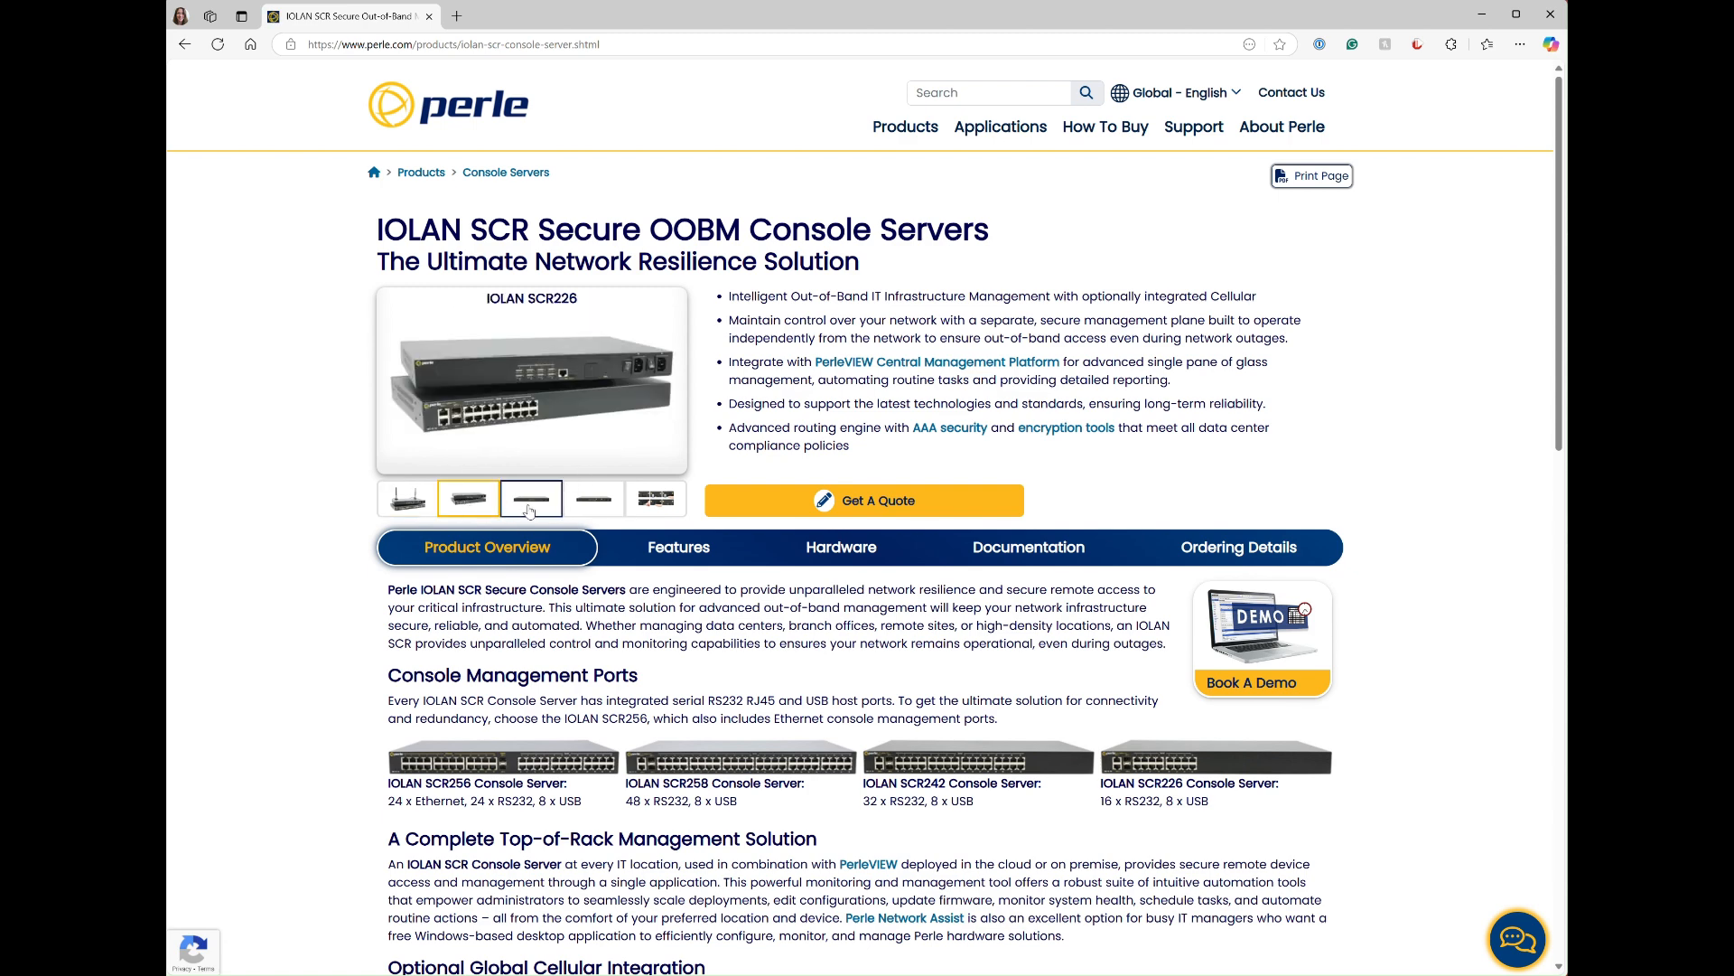
{"action": "left_click", "coordinate": [588, 511]}
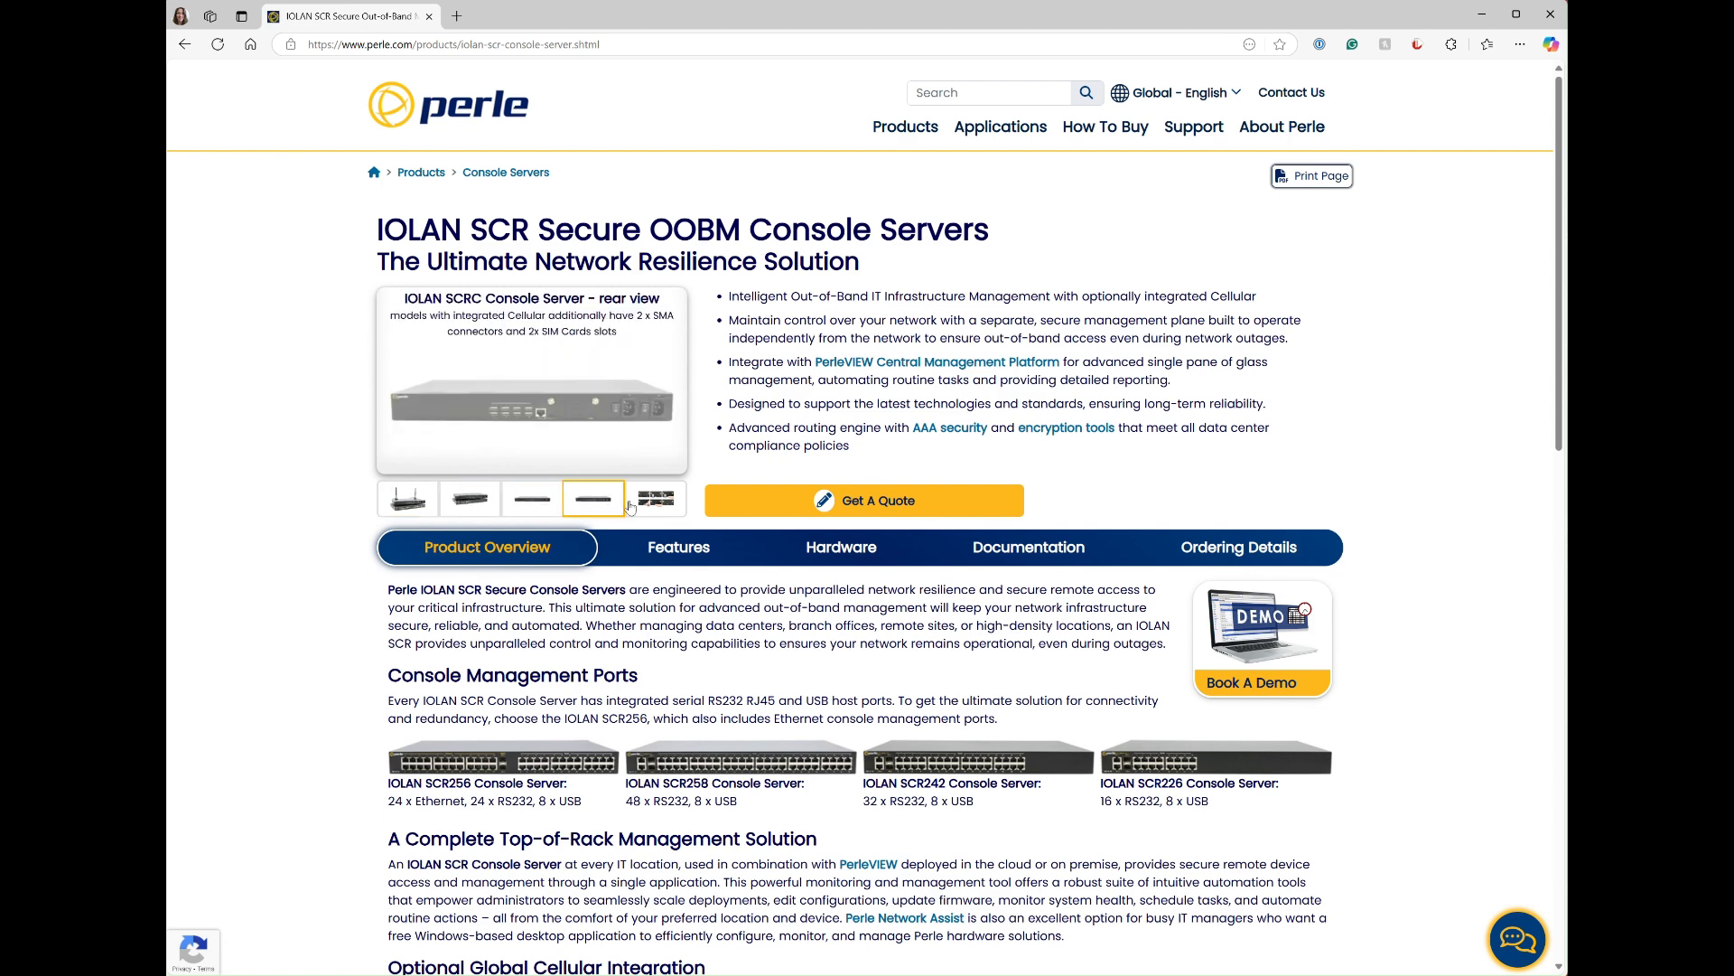
{"action": "left_click", "coordinate": [657, 506]}
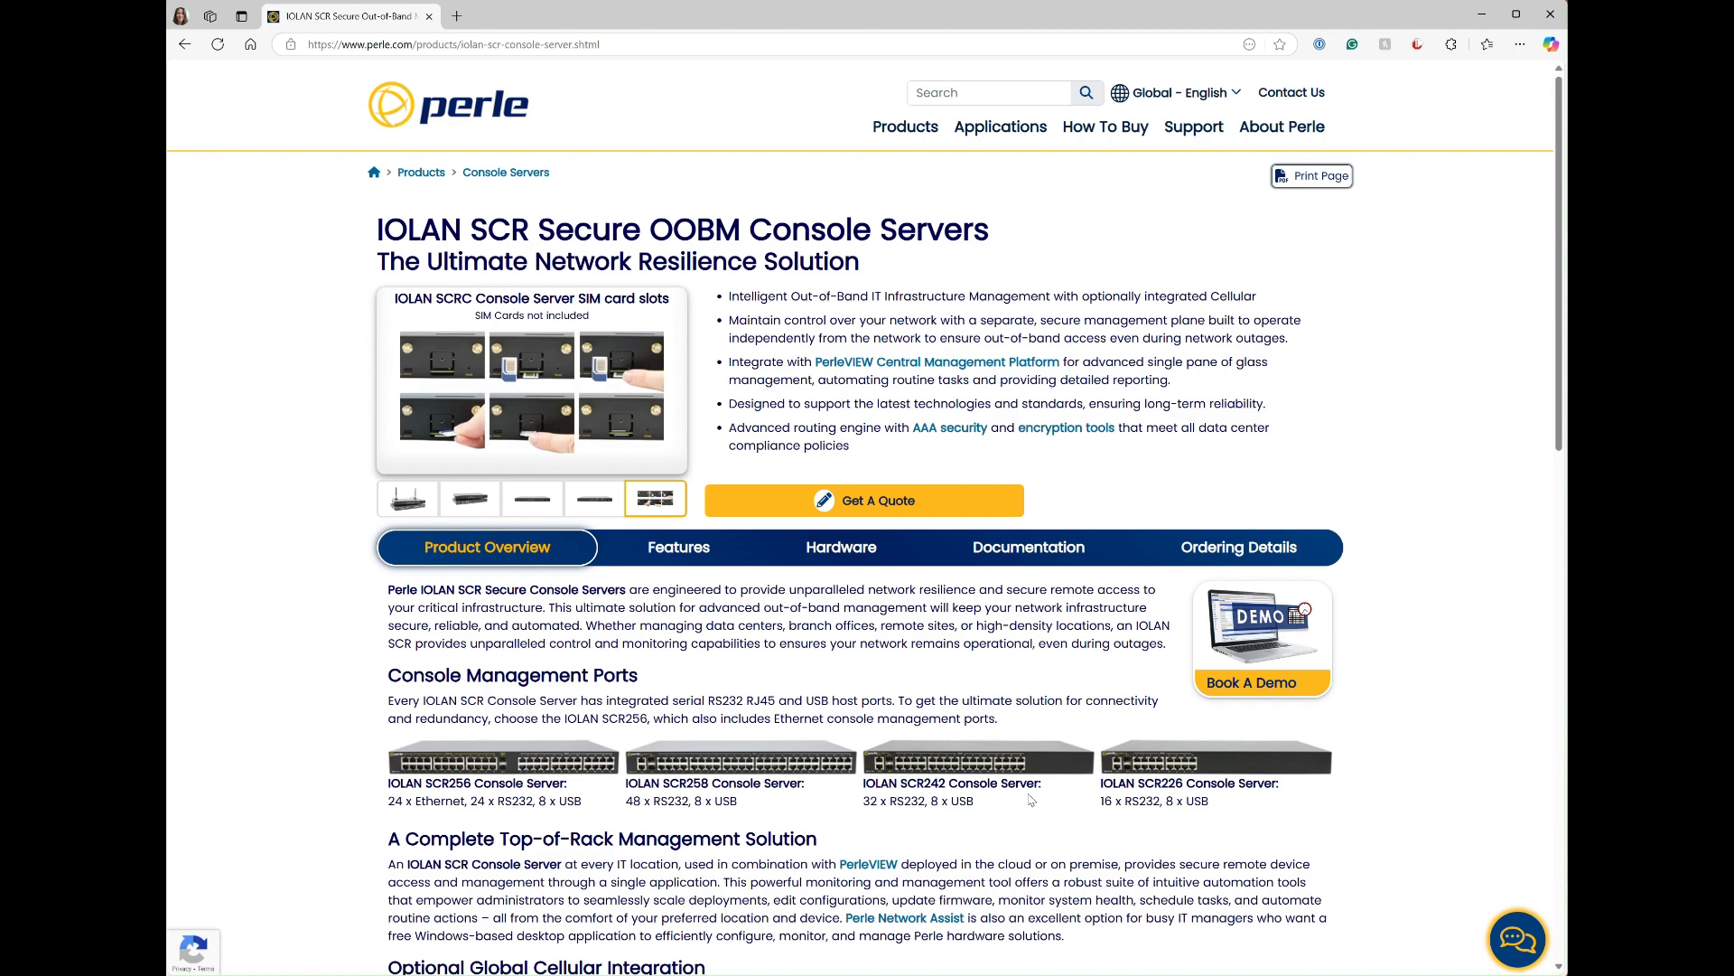
Step: Open the form for booking a demo of the IOLAN console server from the product overview
{"action": "scroll", "coordinate": [1149, 792], "scroll_direction": "down", "scroll_amount": 2}
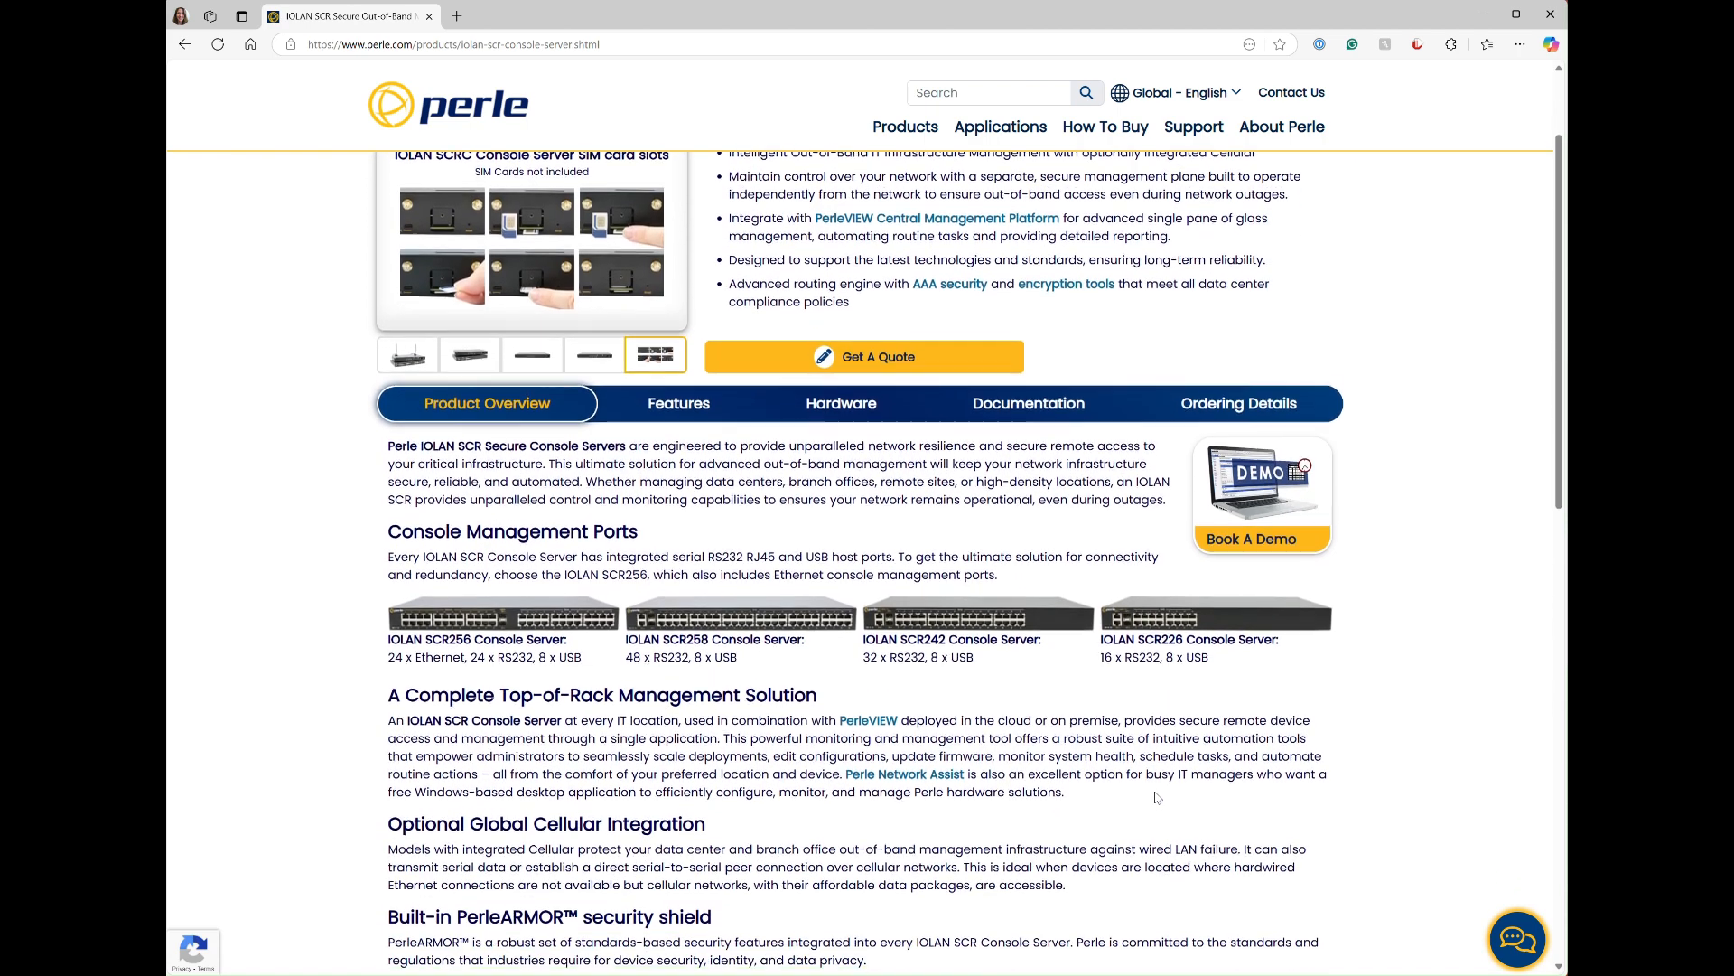
{"action": "left_click", "coordinate": [1274, 493]}
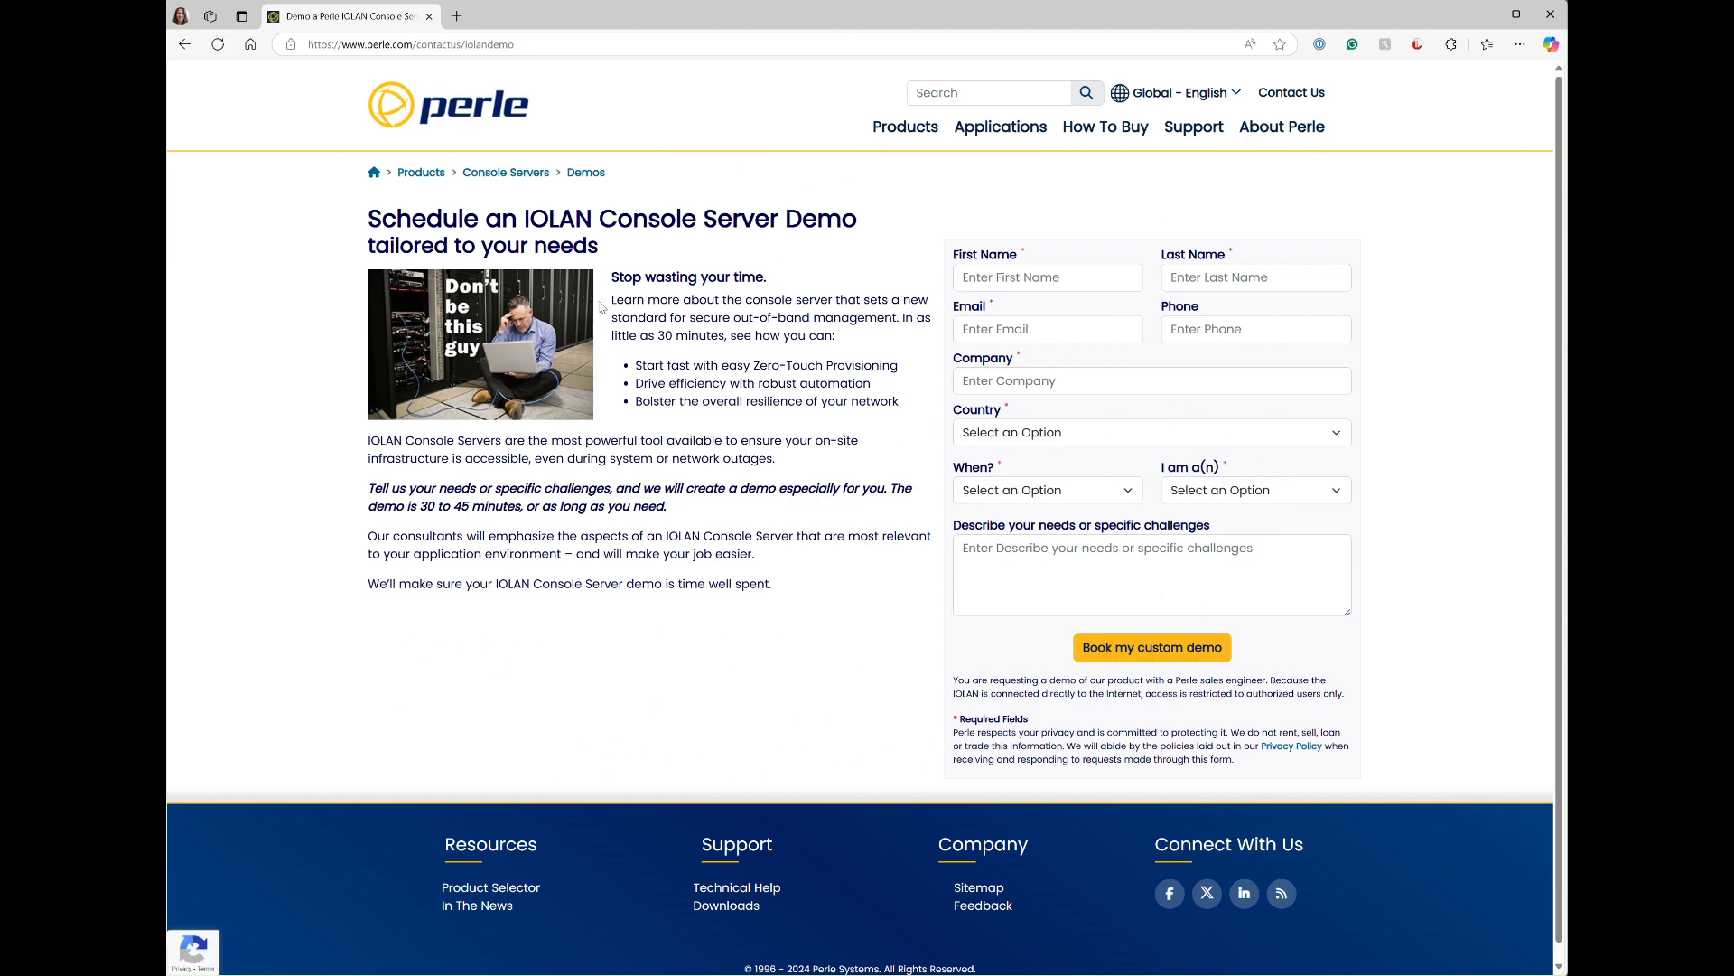